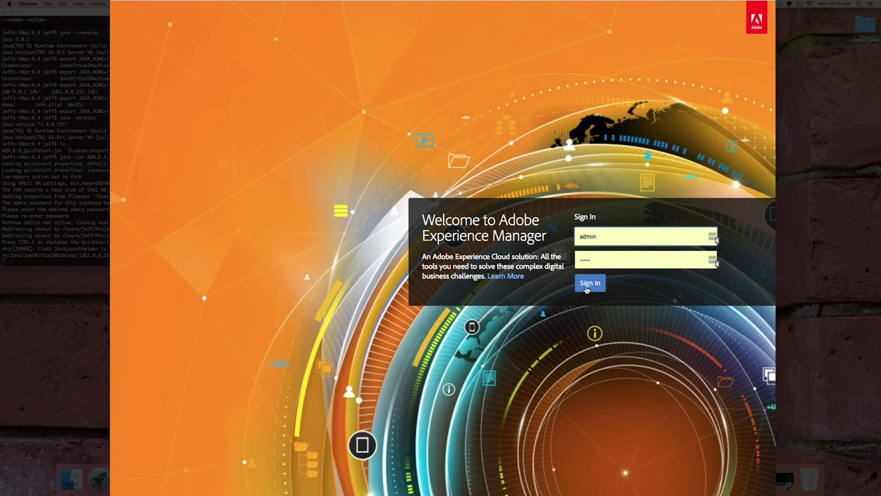
# - Sign in to AEM and open the Forms & Documents library
pyautogui.click(547, 262)
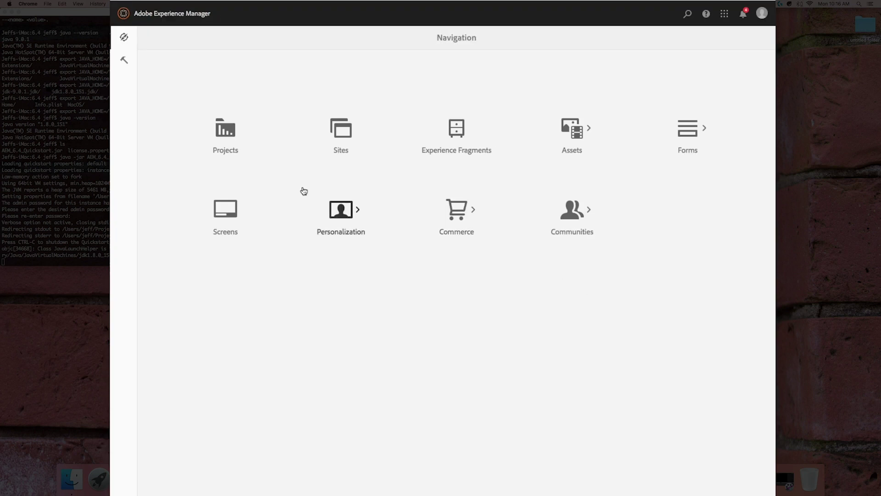
pyautogui.click(687, 140)
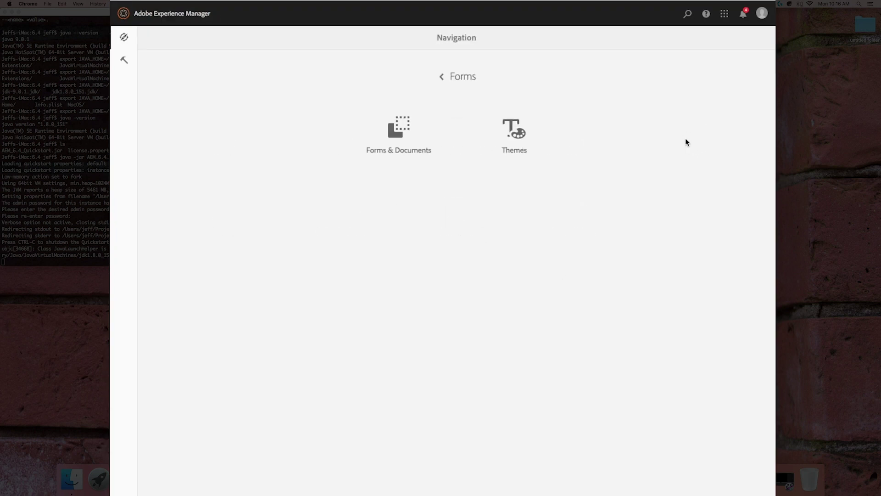
pyautogui.click(396, 139)
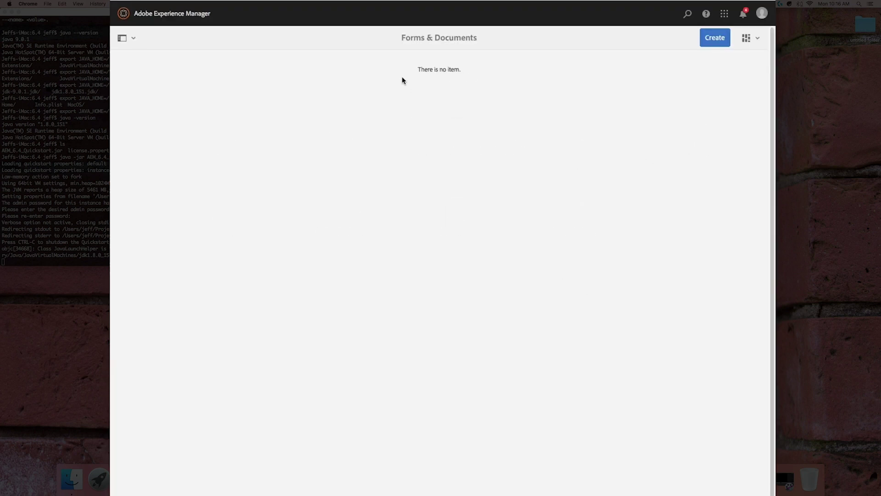
# - Start a new Adaptive Form, see that no templates are available, and cancel
pyautogui.click(725, 42)
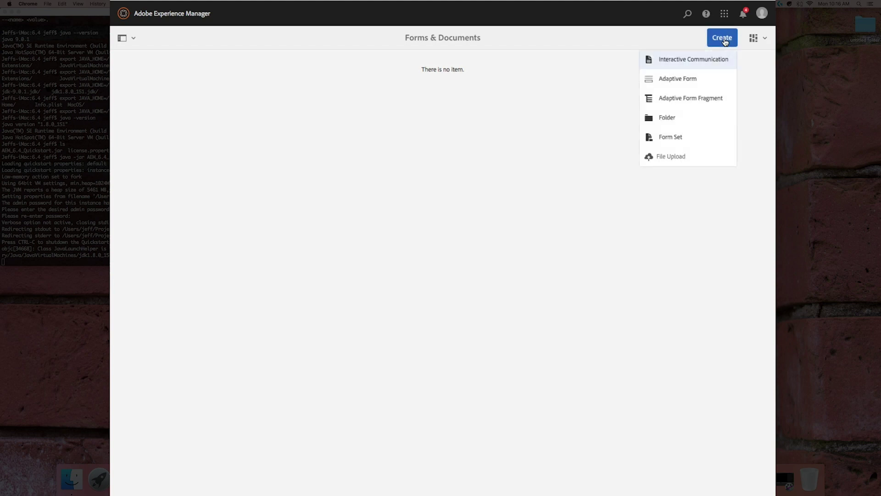
pyautogui.click(690, 85)
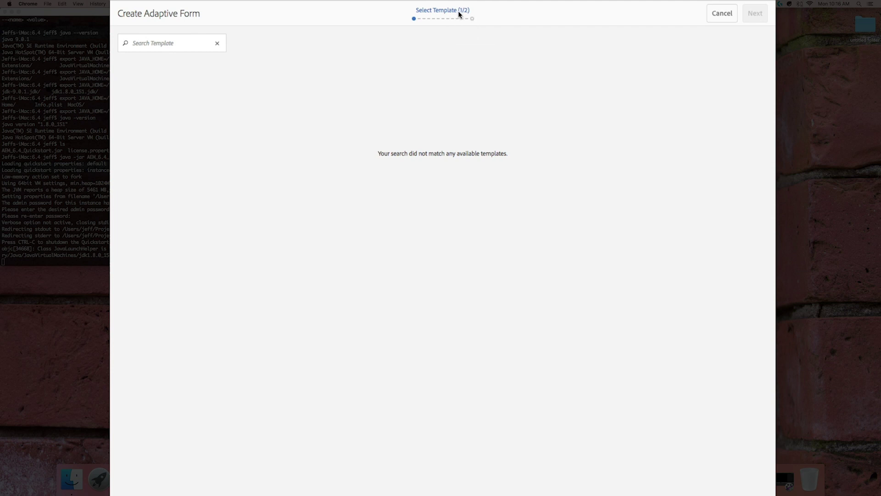
pyautogui.click(713, 20)
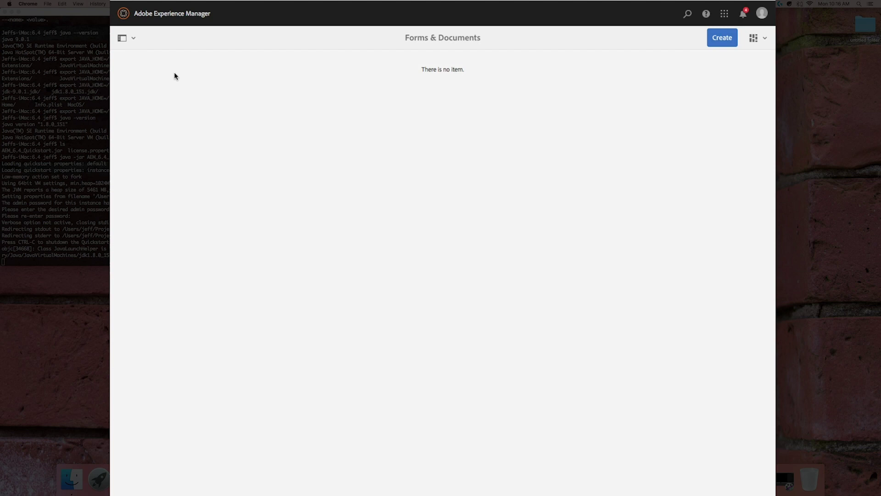
# - Go through Tools > Deployment to the Packages list in CRX Package Manager
pyautogui.click(159, 14)
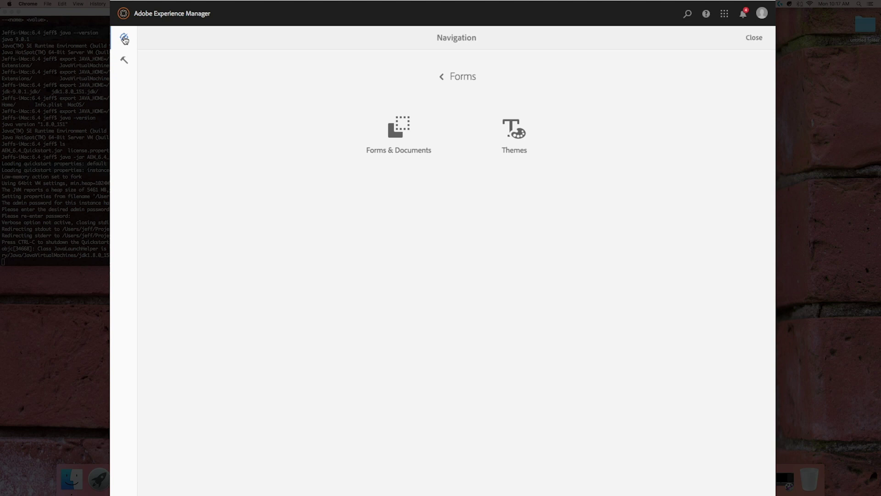
pyautogui.click(447, 77)
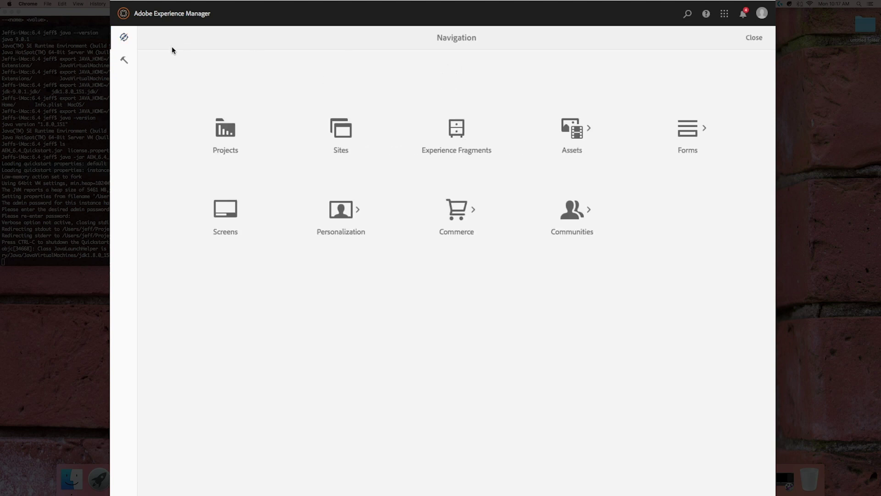
pyautogui.click(124, 61)
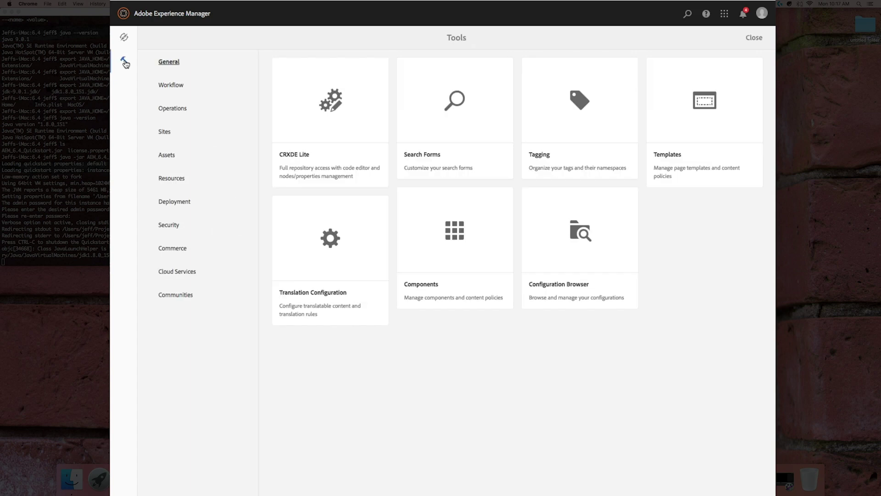
pyautogui.click(124, 37)
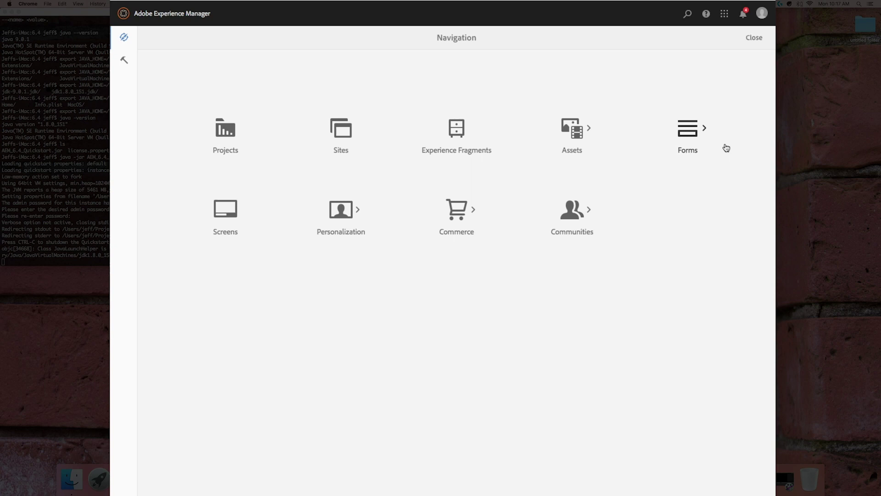
pyautogui.click(124, 61)
pyautogui.click(184, 203)
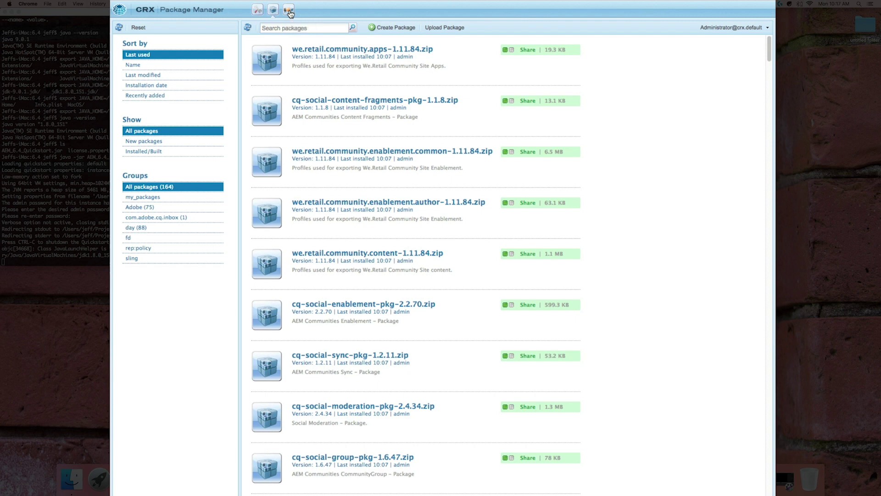
# - Open CRX Package Share from the Package Manager and sign in with the saved Adobe ID
pyautogui.click(289, 12)
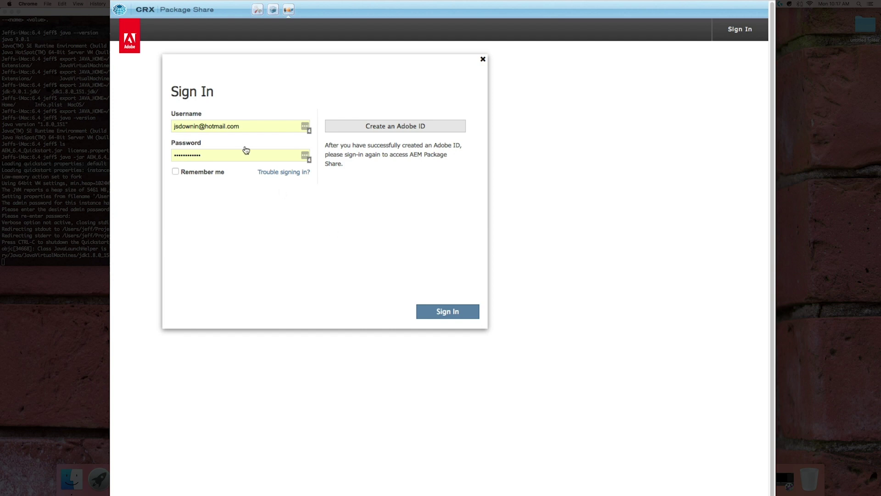
pyautogui.click(447, 313)
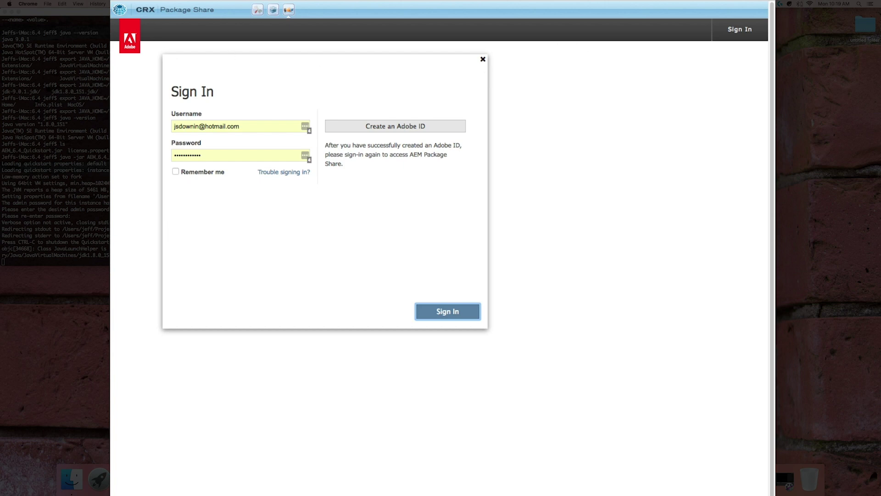
pyautogui.click(157, 56)
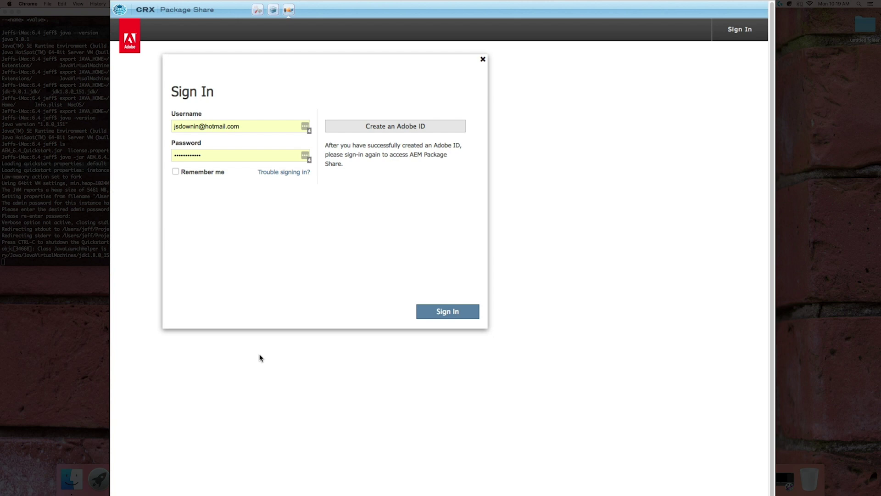
pyautogui.click(445, 313)
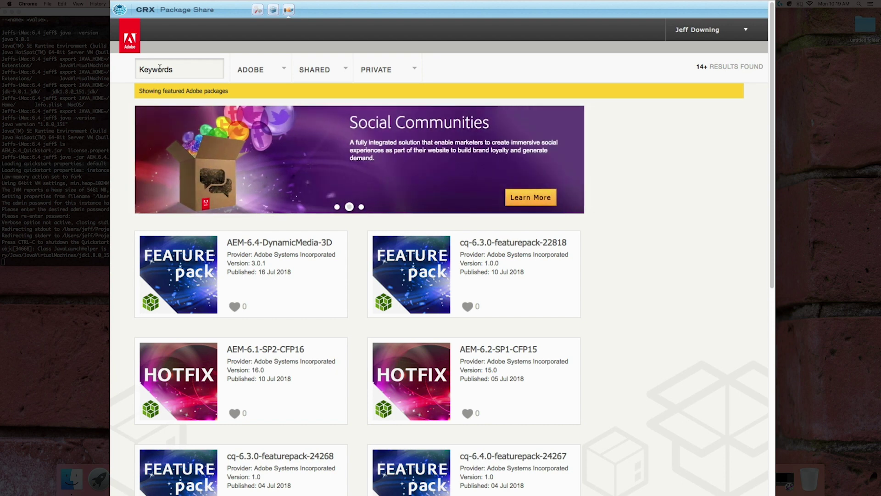
# - Search Package Share for 'aem forms 6.4' with the filter set to AND (match all terms)
pyautogui.click(158, 70)
pyautogui.write('ae')
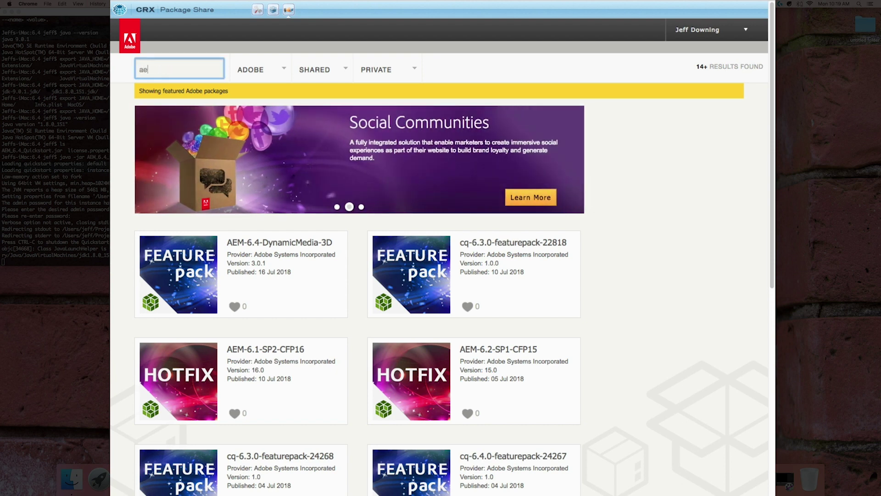
pyautogui.write('m form 6.4')
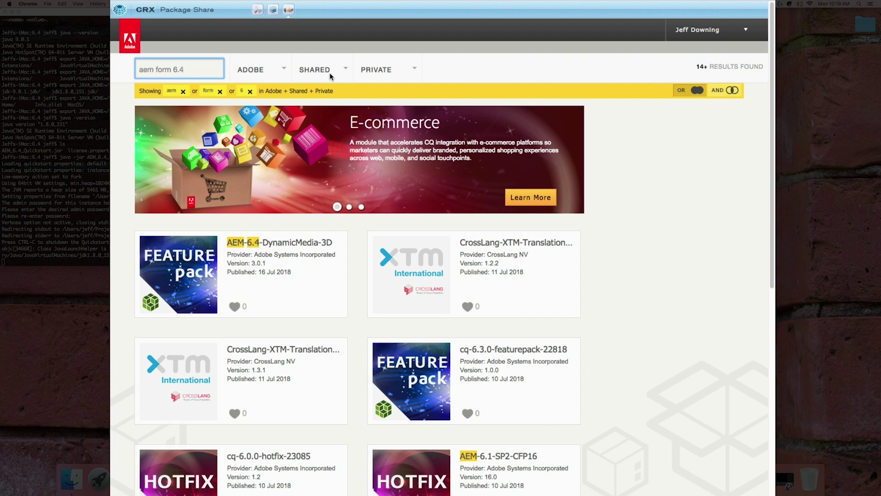
pyautogui.click(171, 69)
pyautogui.write('s')
pyautogui.press('Return')
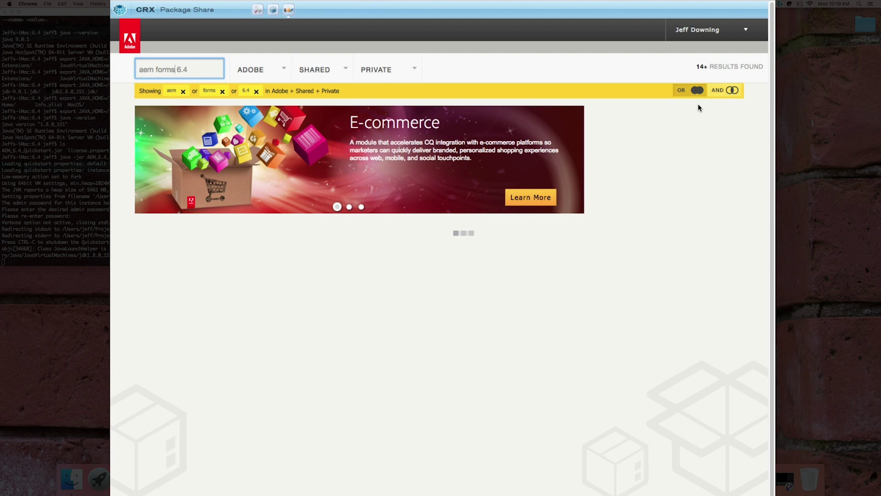
pyautogui.click(720, 92)
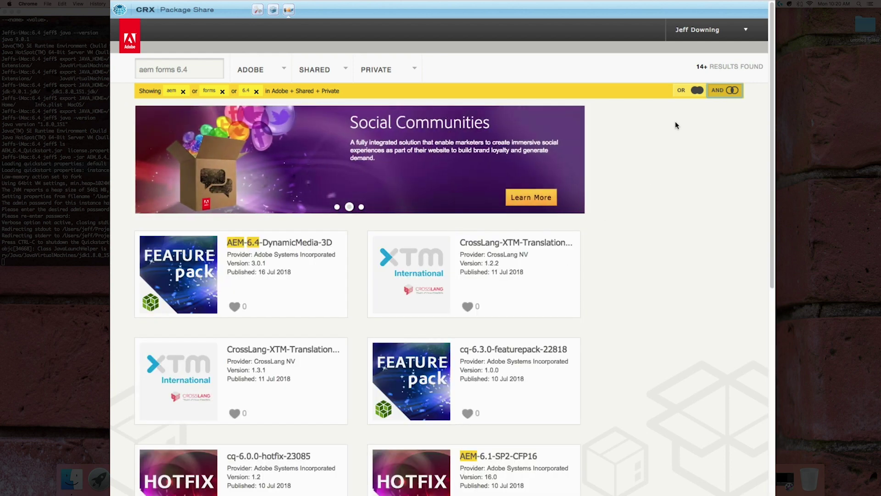
pyautogui.click(722, 92)
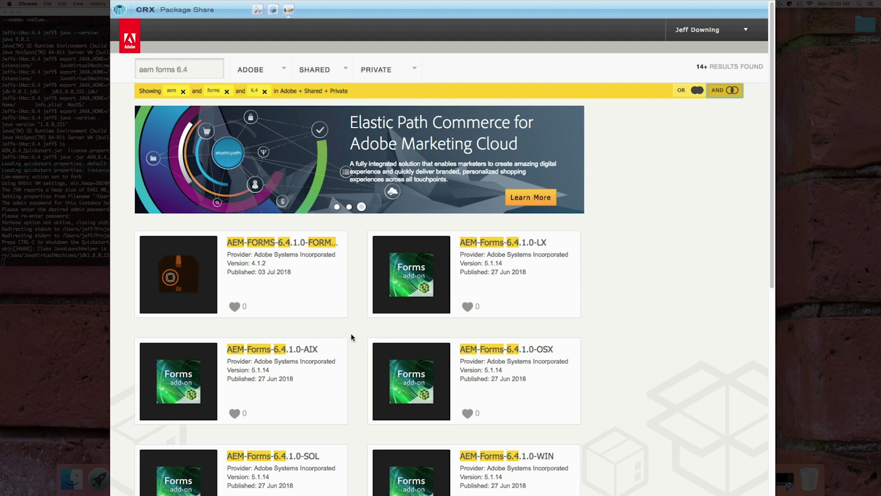
# - Find the AEM-Forms-6.4.1.0-OSX card in the search results and open its package page
pyautogui.scroll(-5, 312, 313)
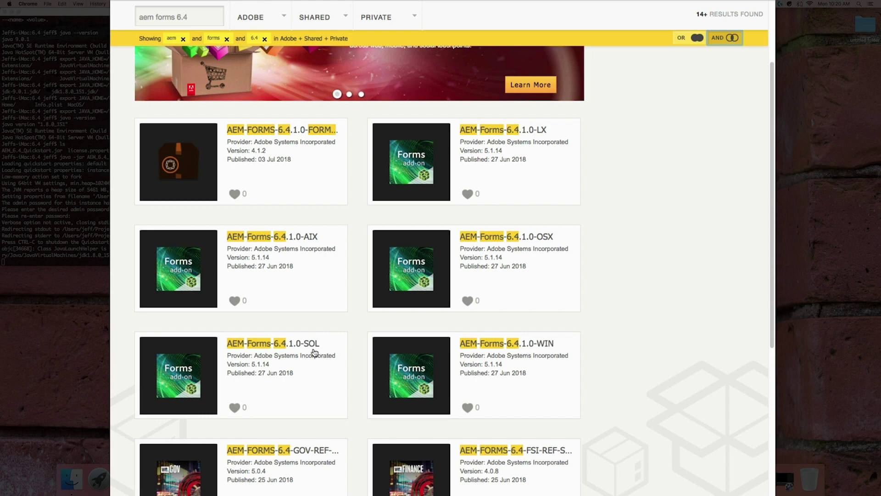
pyautogui.scroll(1, 557, 254)
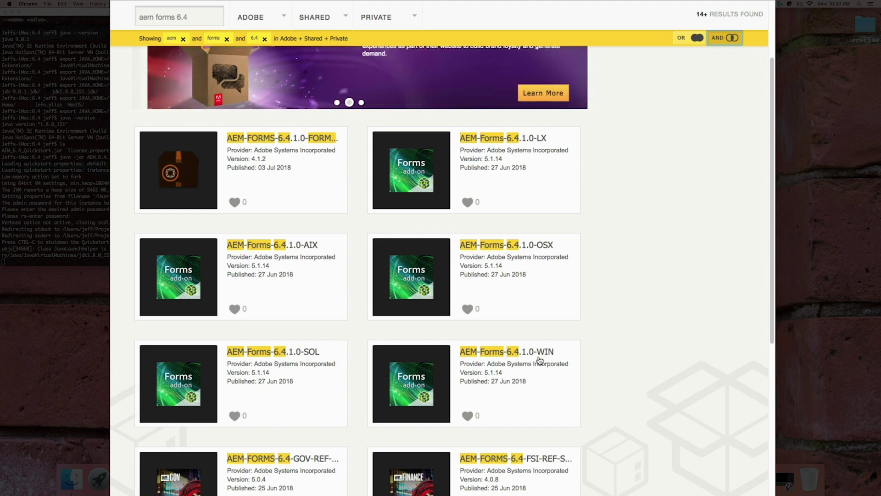
pyautogui.scroll(3, 513, 247)
pyautogui.click(477, 350)
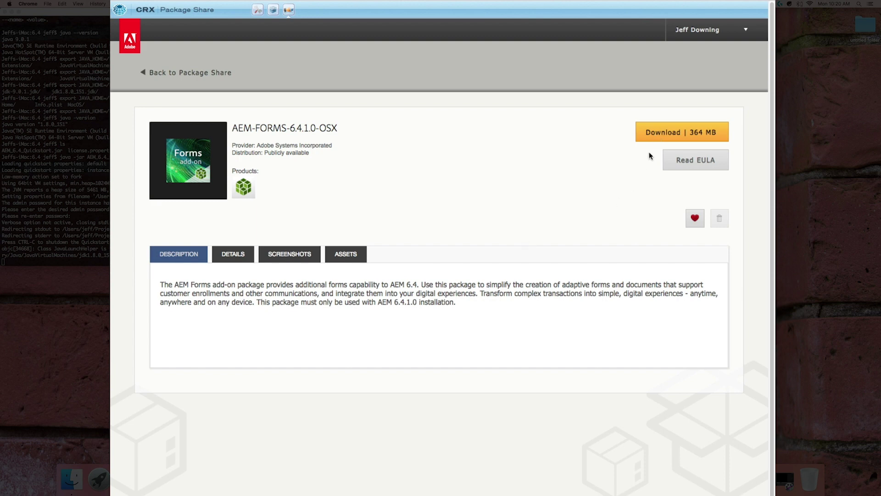
# - On the package's Details tab, highlight the Dependencies entry requiring aem-service-pkg 6.4.1
pyautogui.click(233, 259)
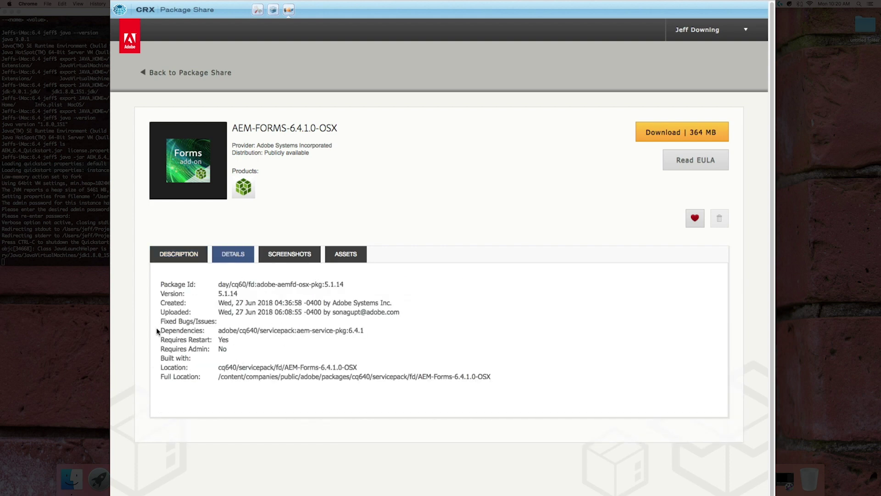
pyautogui.moveTo(161, 331); pyautogui.dragTo(194, 328)
pyautogui.click(193, 329)
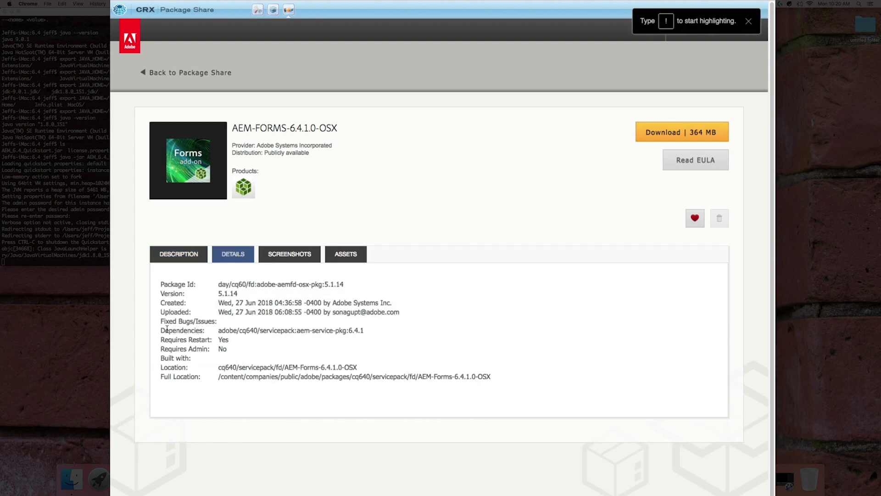
pyautogui.moveTo(162, 330); pyautogui.dragTo(390, 329)
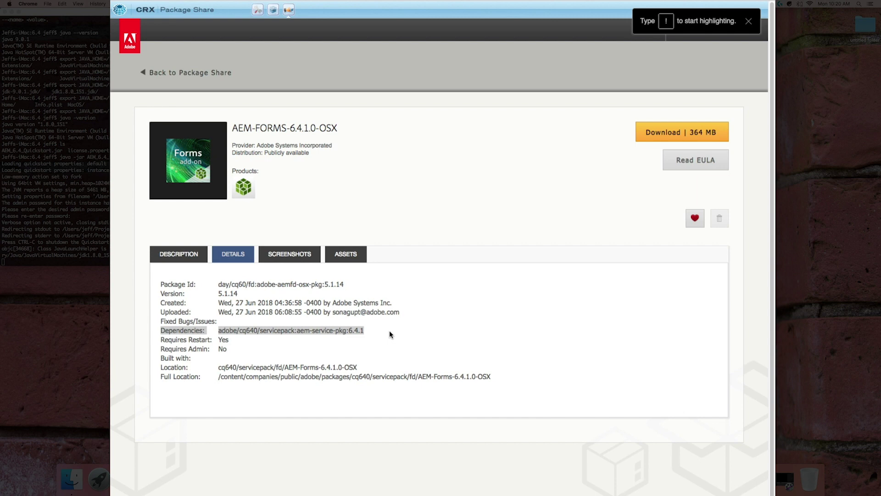
pyautogui.click(308, 345)
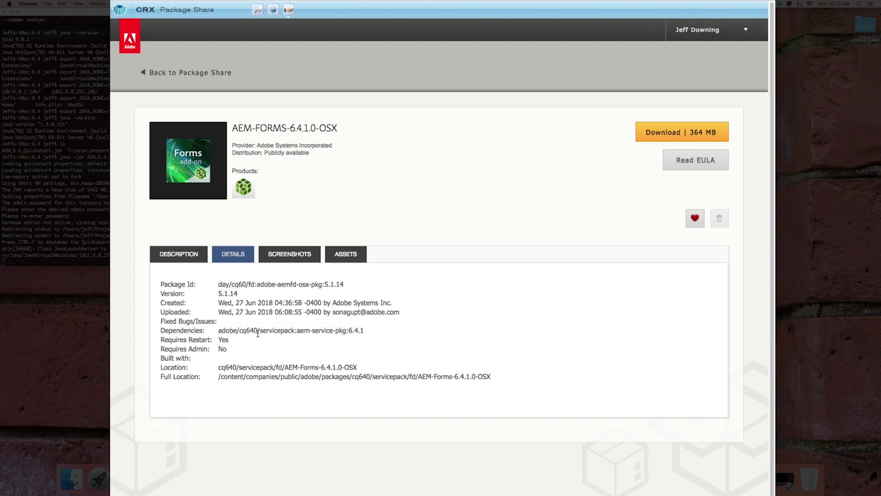
pyautogui.moveTo(260, 330); pyautogui.dragTo(370, 344)
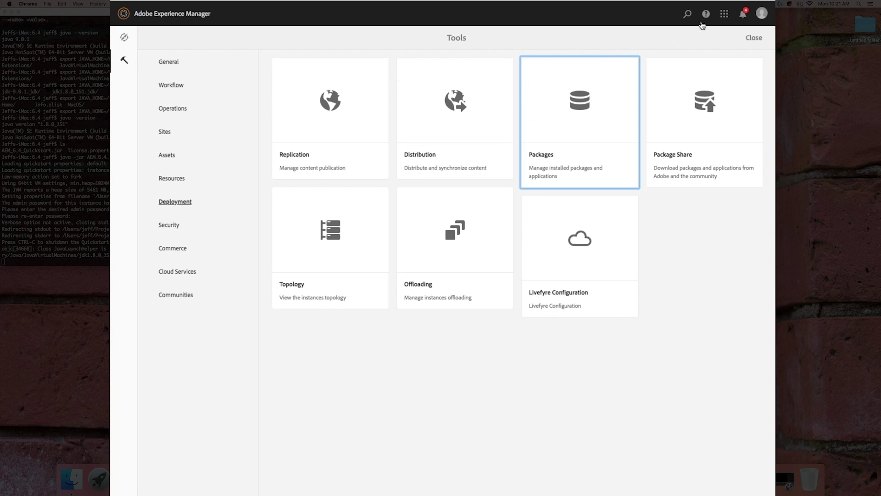
# - Check the About Adobe Experience Manager dialog, which shows version 6.4.0, and close it
pyautogui.click(706, 15)
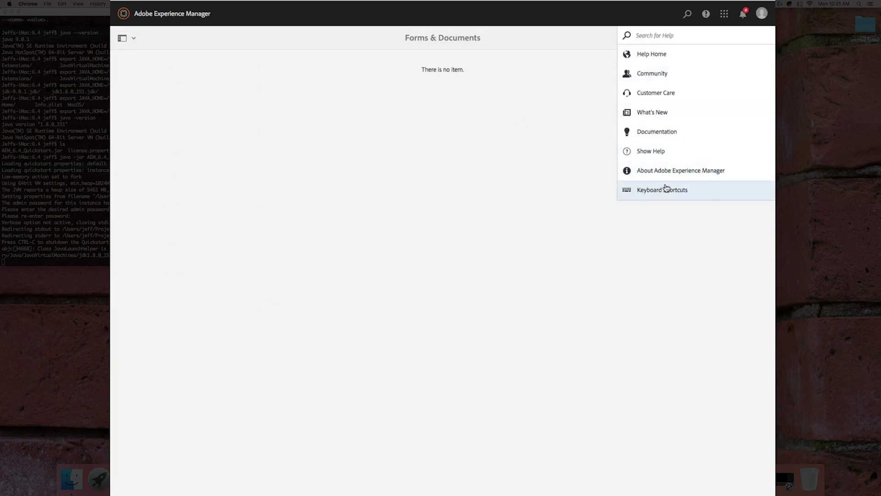
pyautogui.click(671, 172)
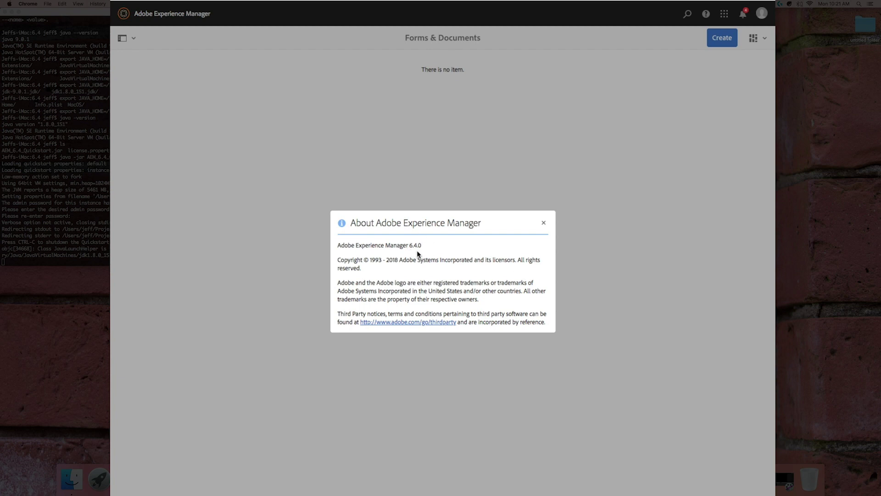
pyautogui.click(543, 223)
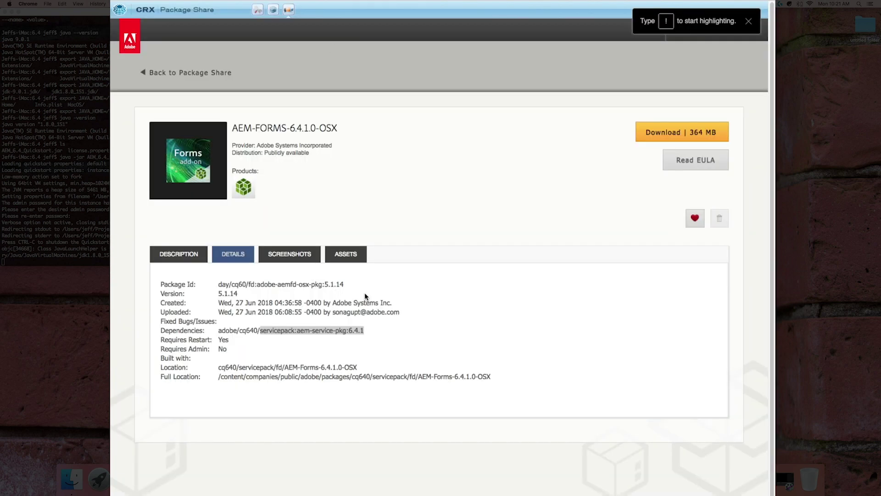
# - Search Package Share again for 'aem servicepack 6.4.1', matching all terms, and scroll the results
pyautogui.click(183, 75)
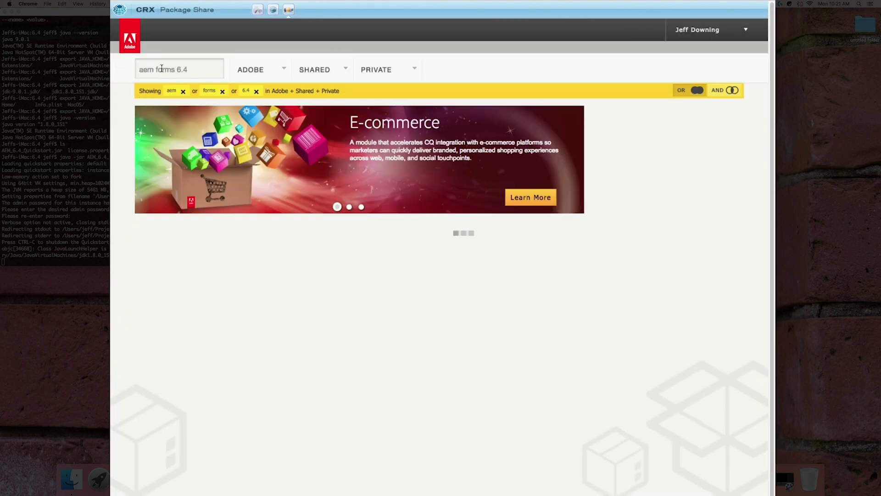
pyautogui.doubleClick(161, 68)
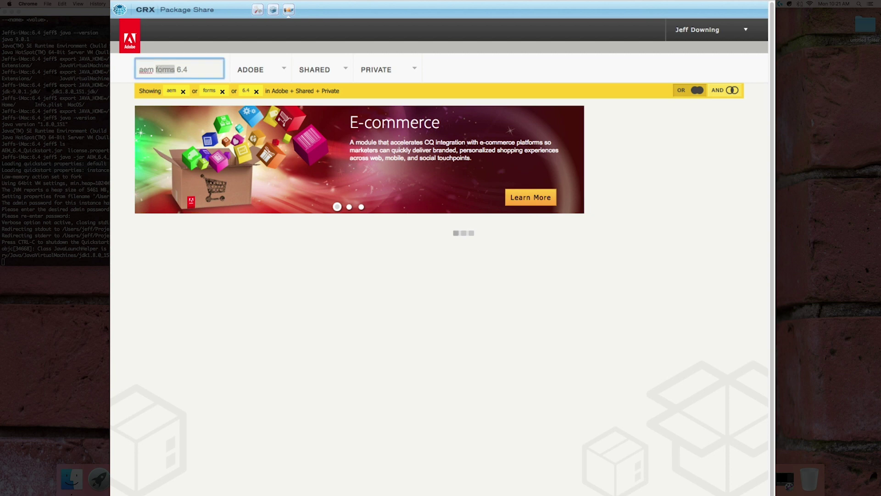
pyautogui.write('servicepack')
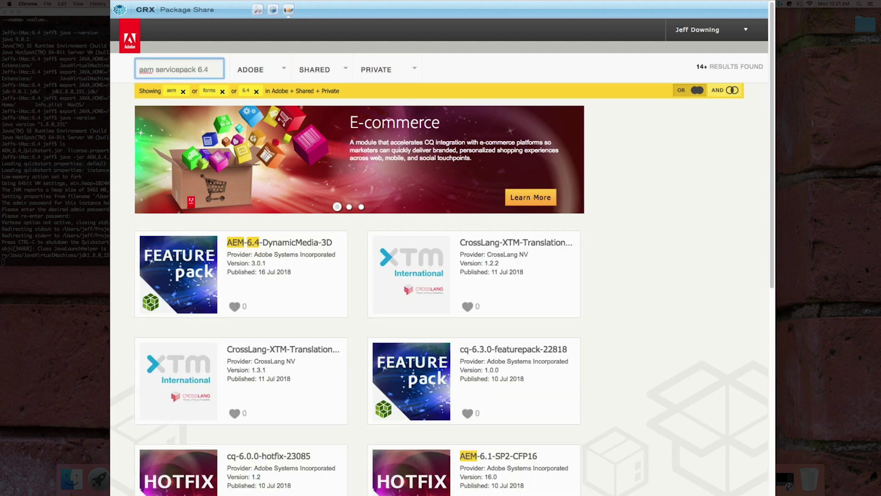
pyautogui.press('Return')
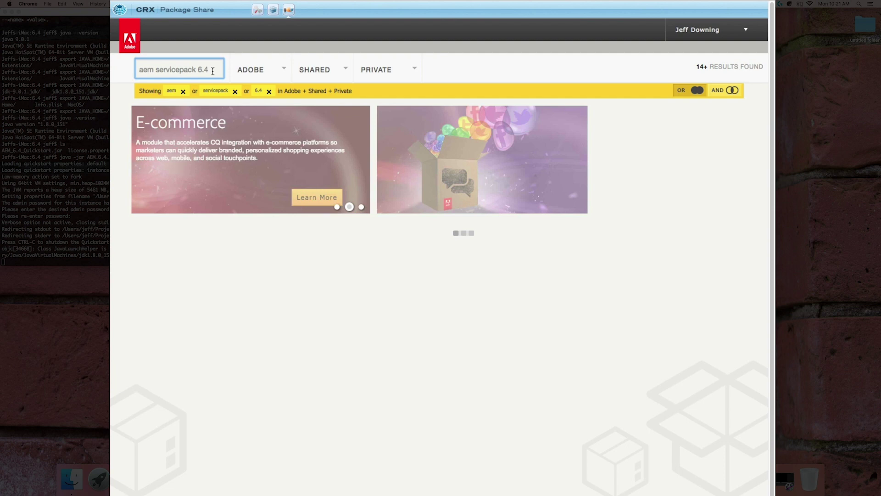
pyautogui.write('.1')
pyautogui.click(719, 92)
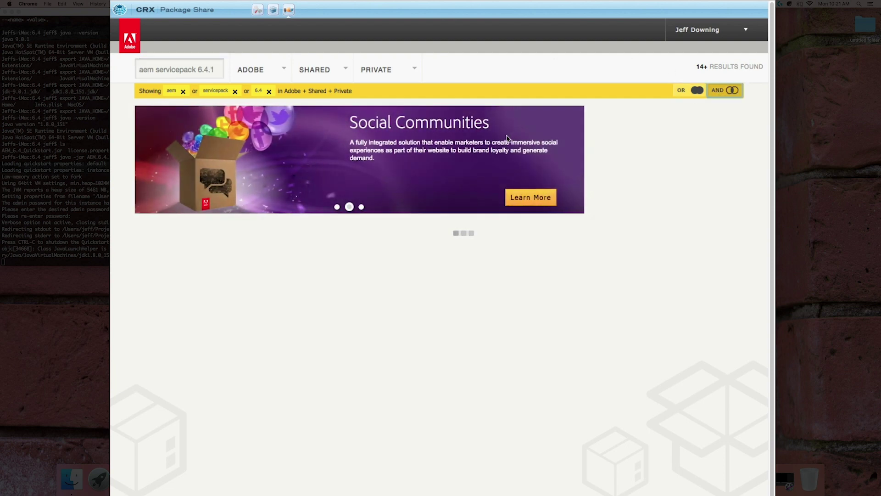
pyautogui.click(725, 90)
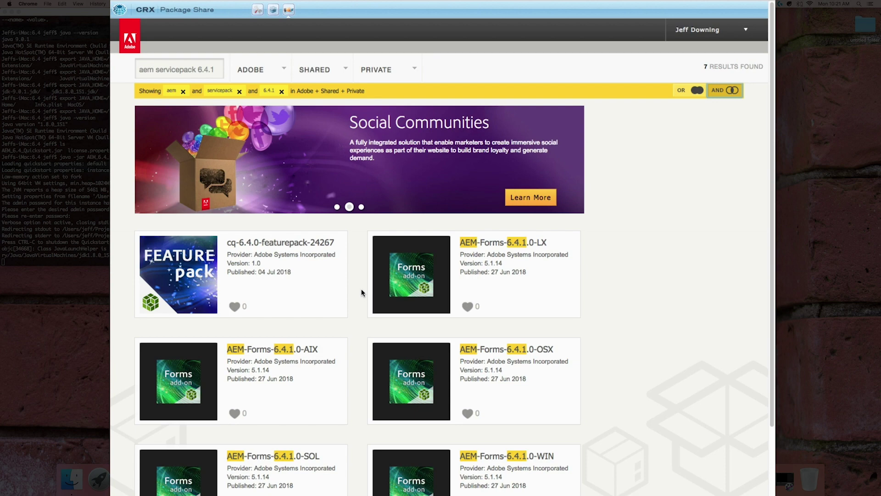
pyautogui.scroll(-5, 360, 287)
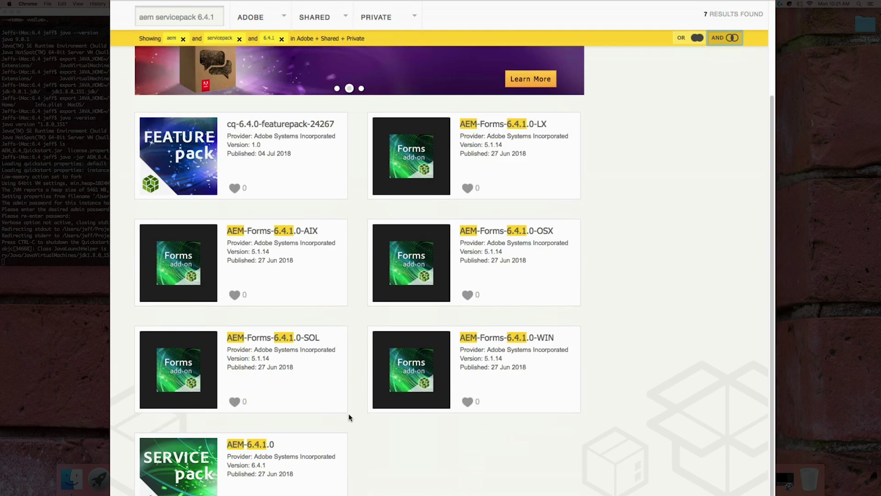
# - Open the AEM-6.4.1.0 package and browse its Details, Assets and Description tabs
pyautogui.moveTo(184, 480)
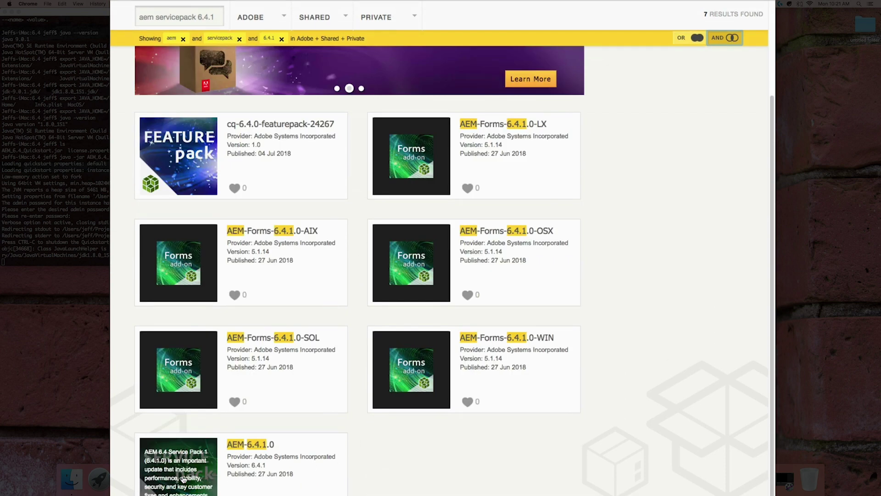
pyautogui.click(250, 444)
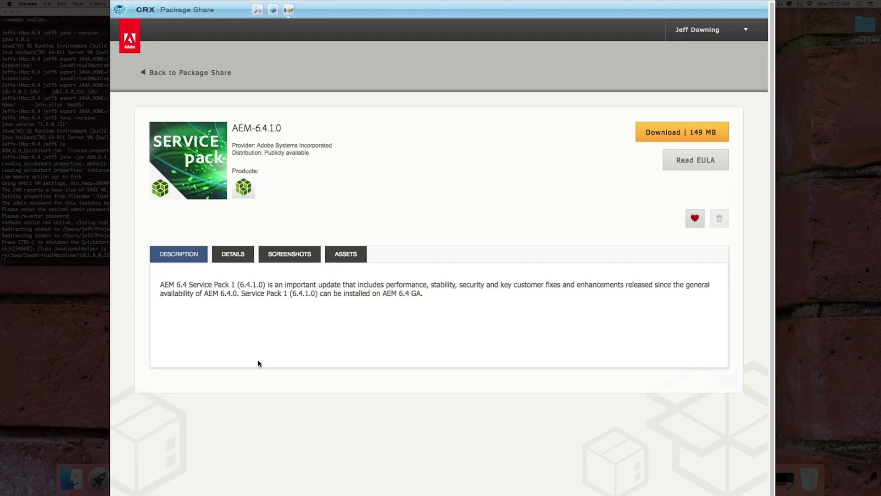
pyautogui.click(235, 256)
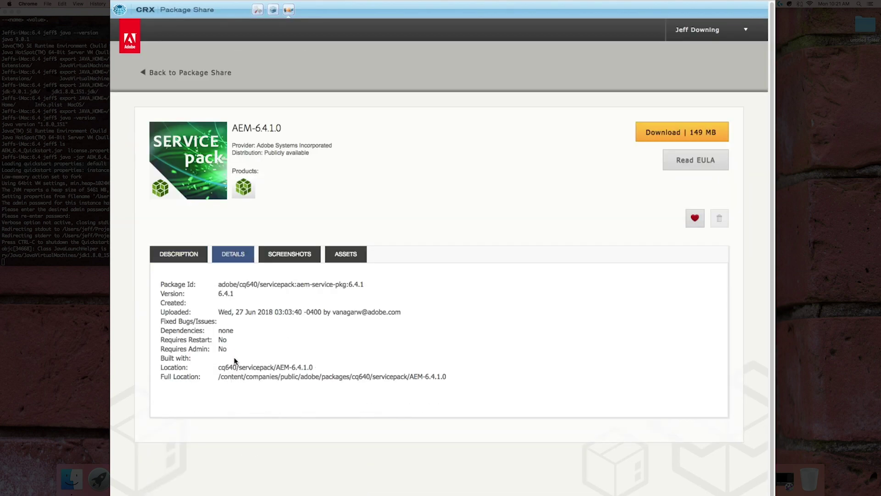
pyautogui.click(187, 256)
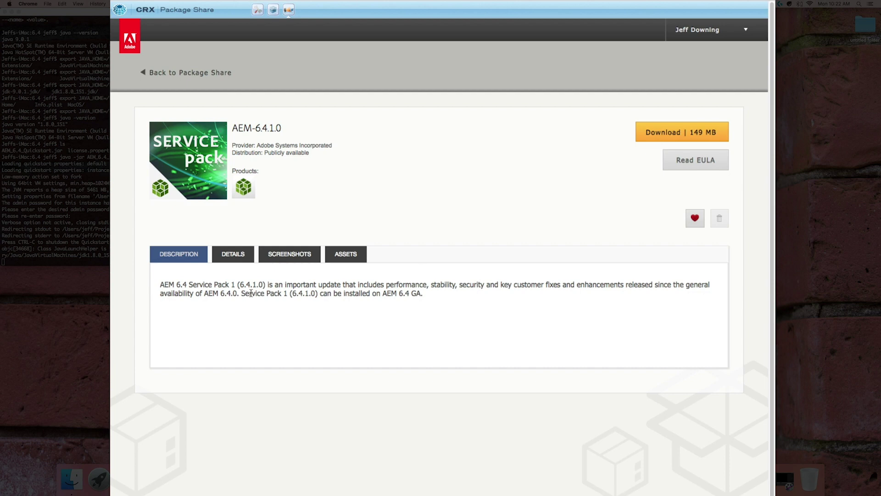
pyautogui.click(347, 258)
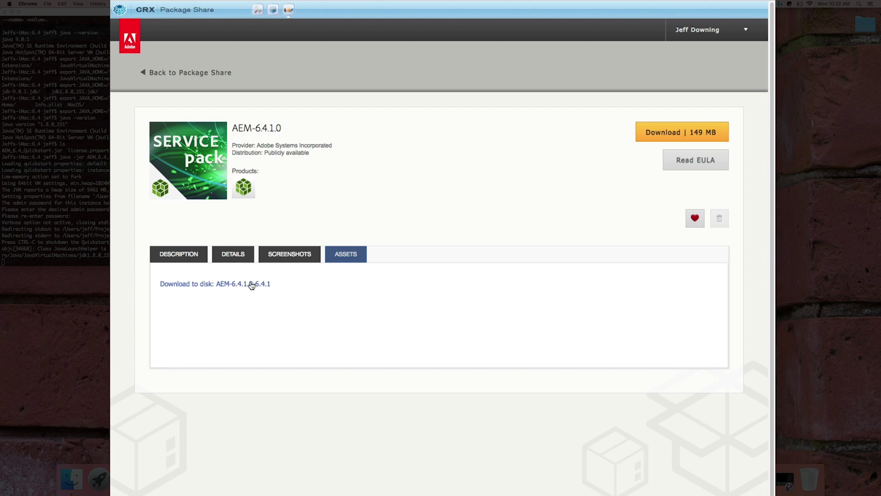
pyautogui.click(172, 257)
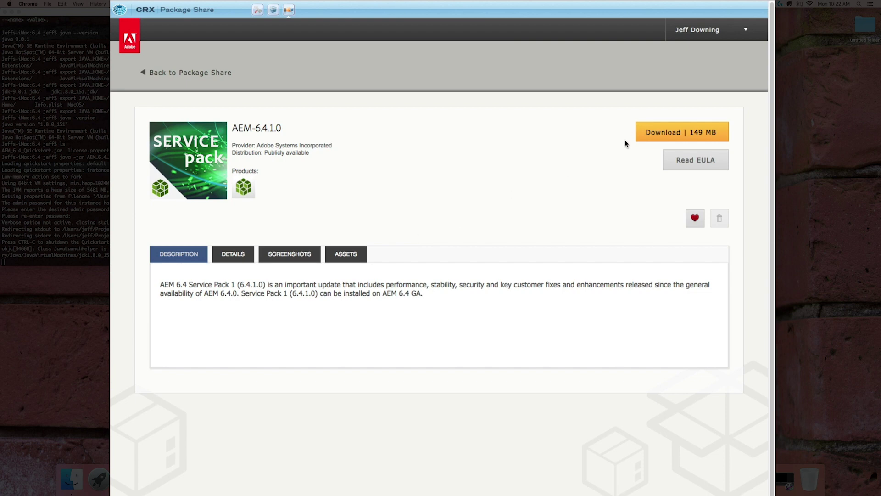
# - Download the 149 MB AEM-6.4.1.0 service pack, confirming the prompt, until it shows Downloaded
pyautogui.click(683, 132)
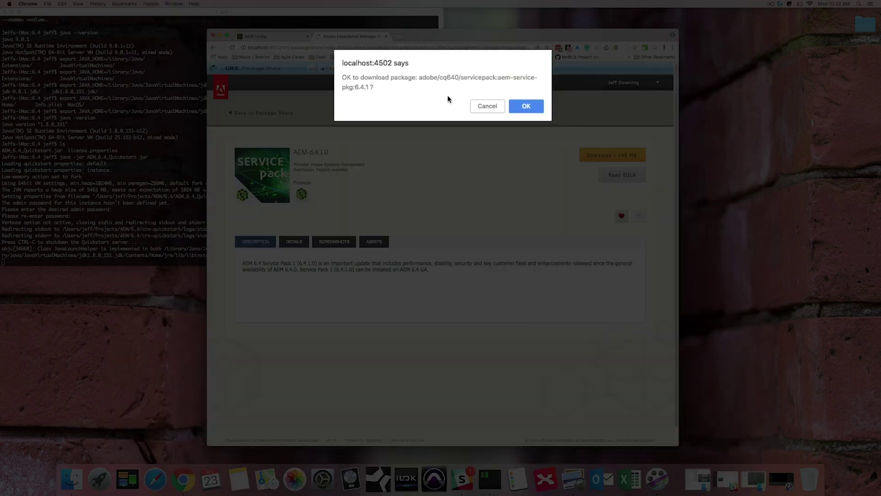
pyautogui.click(526, 106)
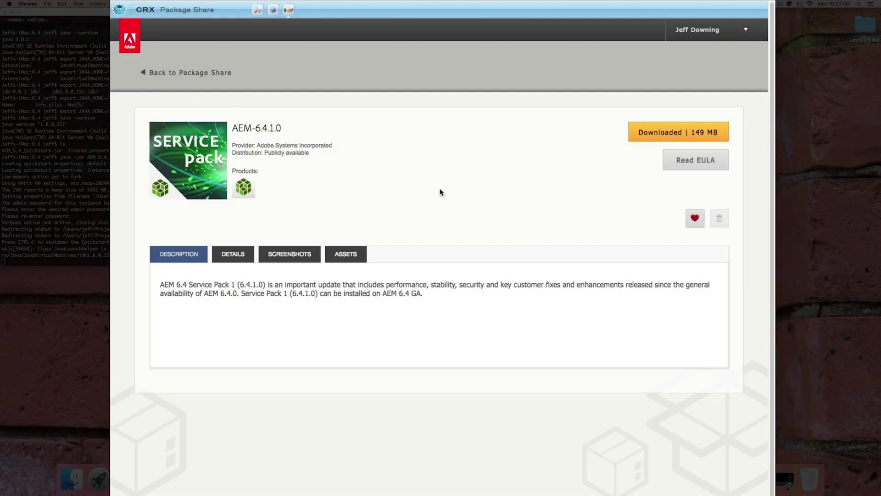
pyautogui.scroll(-1, 449, 173)
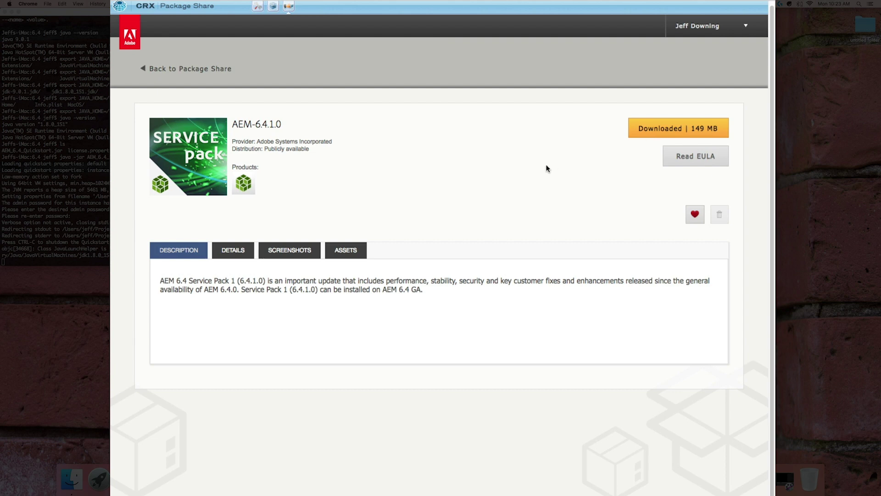
# - Install the downloaded aem-service-pkg-6.4.1.zip service pack from CRX Package Manager
pyautogui.click(654, 130)
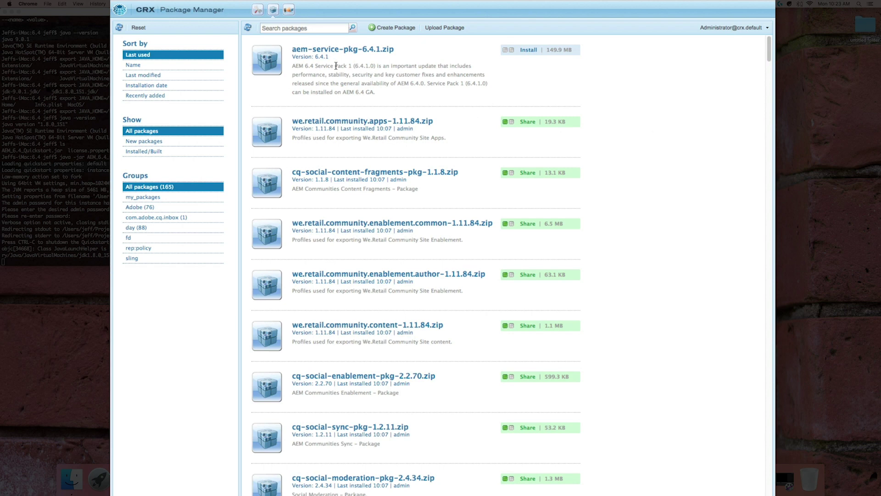
pyautogui.click(380, 50)
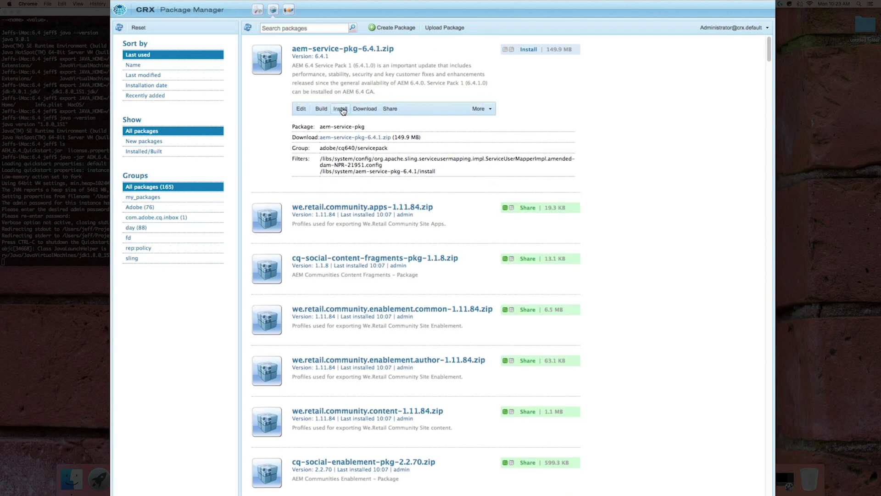
pyautogui.click(340, 109)
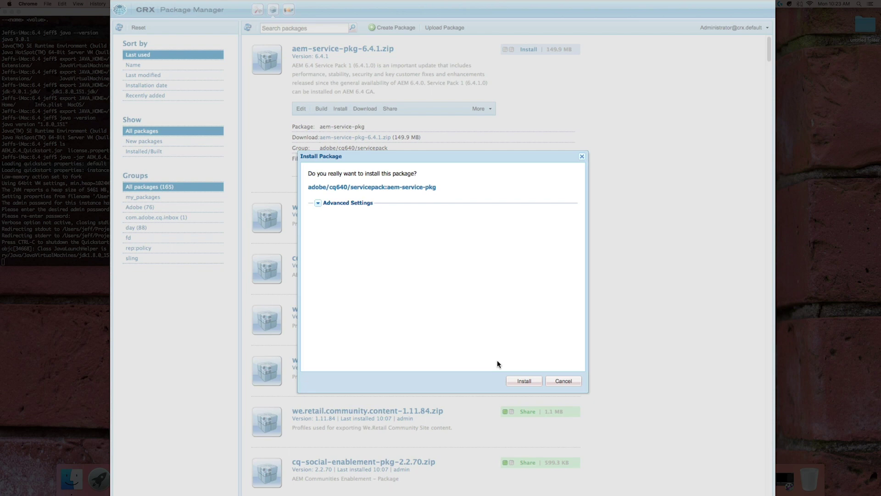
pyautogui.click(526, 381)
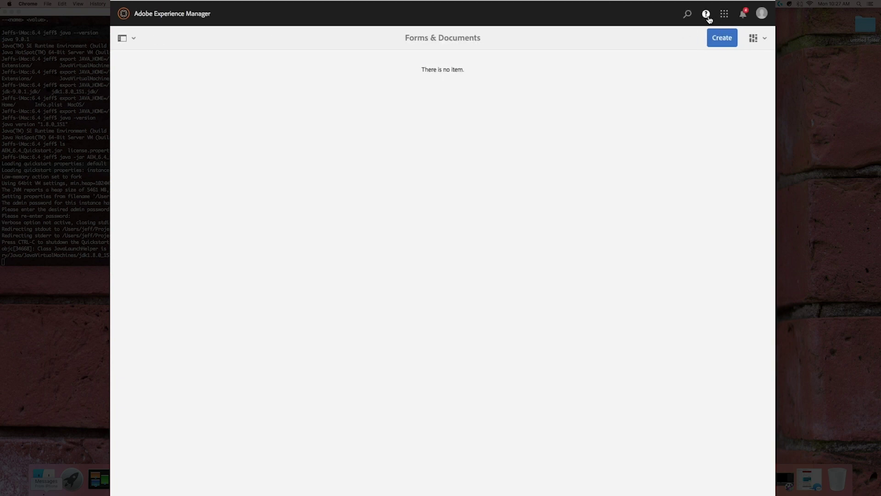
# - Confirm in the About dialog that AEM now reports version 6.4.1.0, then close it
pyautogui.click(706, 13)
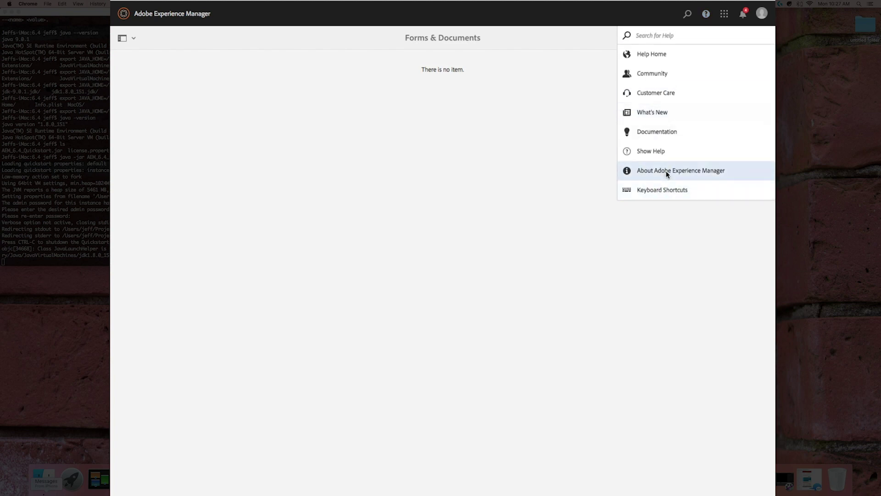
pyautogui.click(666, 171)
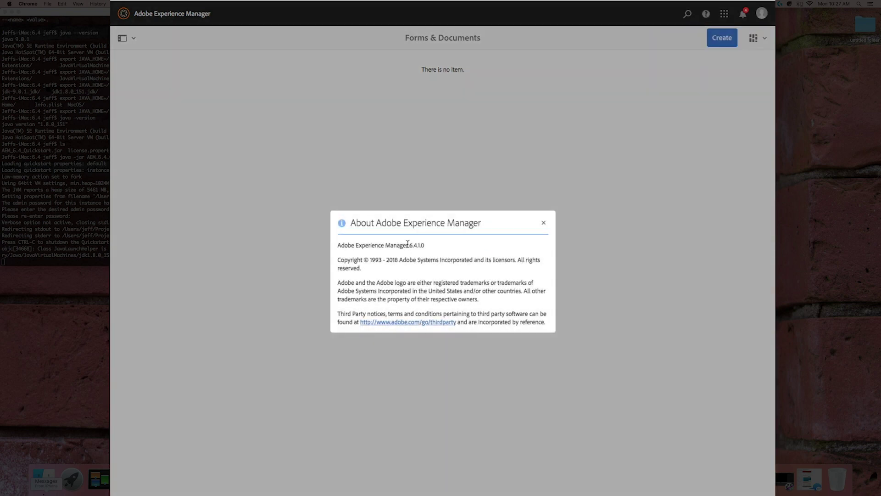
pyautogui.moveTo(408, 245); pyautogui.dragTo(426, 246)
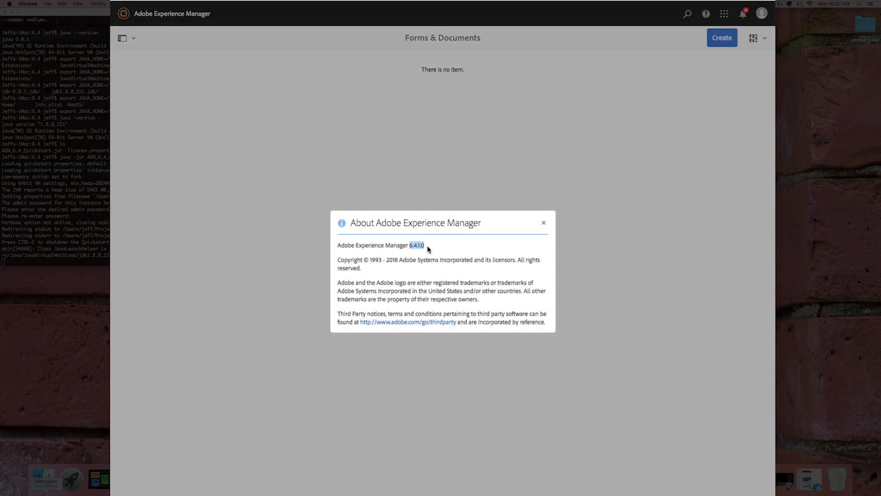
pyautogui.click(545, 224)
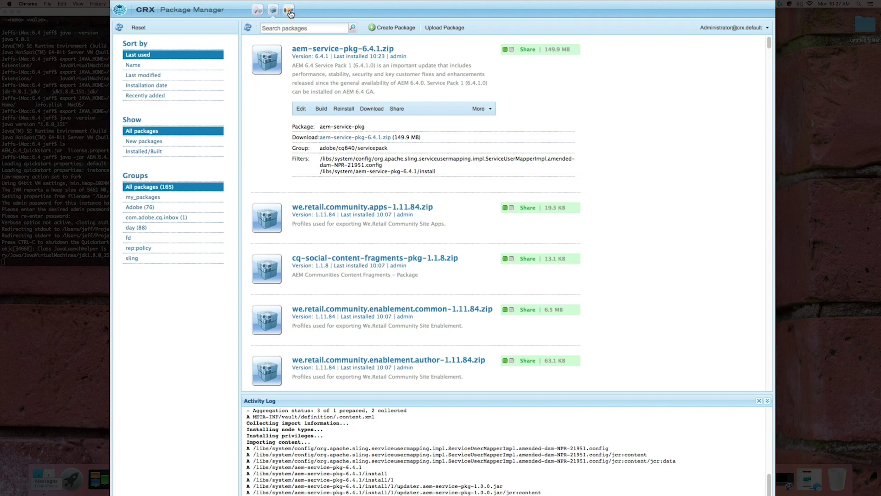
# - Sign in to Package Share, try searching 'aem forms 6.4.1', then clear the search
pyautogui.click(290, 14)
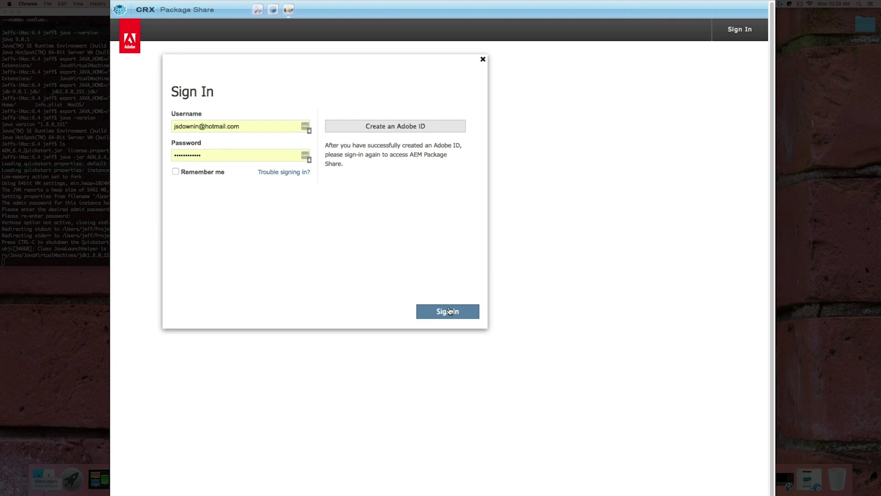
pyautogui.click(454, 313)
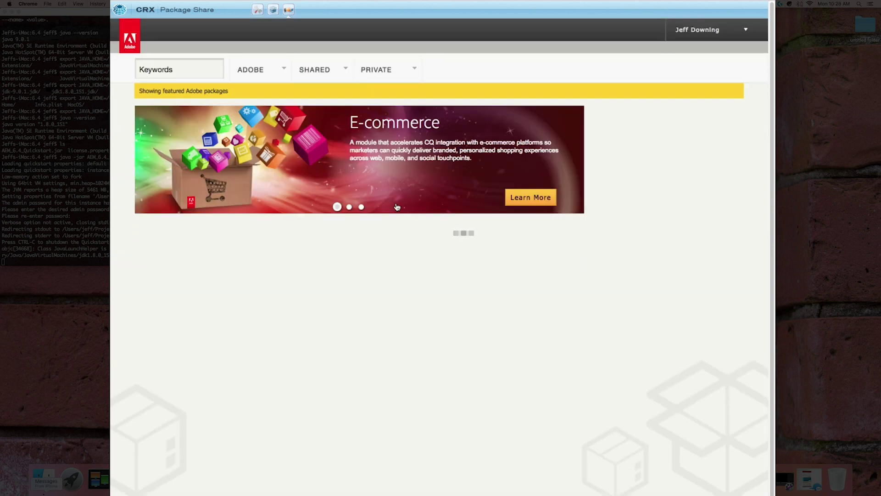
pyautogui.click(152, 70)
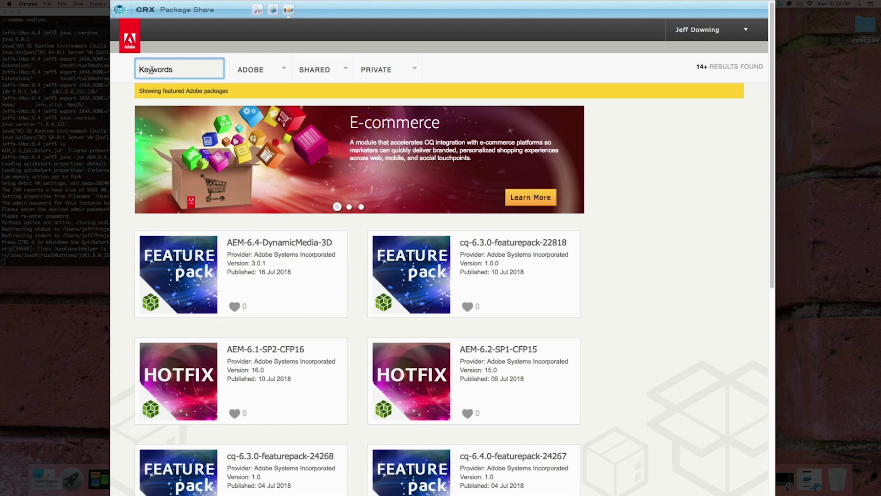
pyautogui.write('aem forms 6')
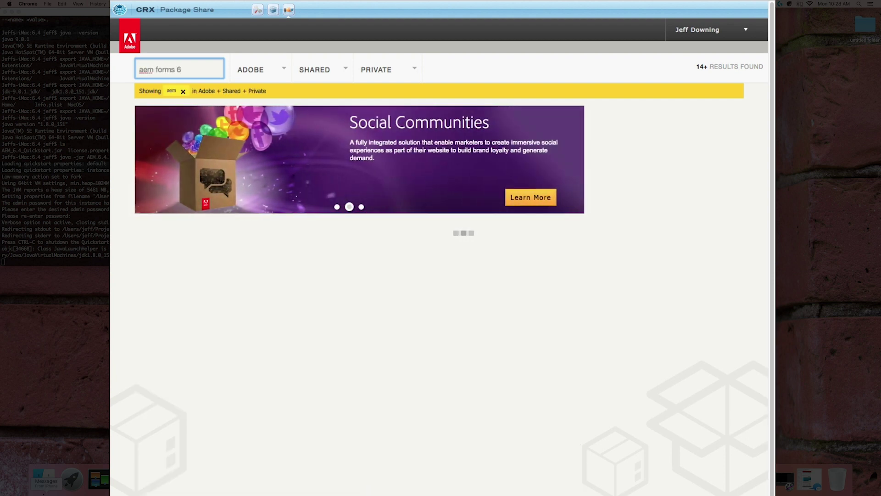
pyautogui.write('.4.1')
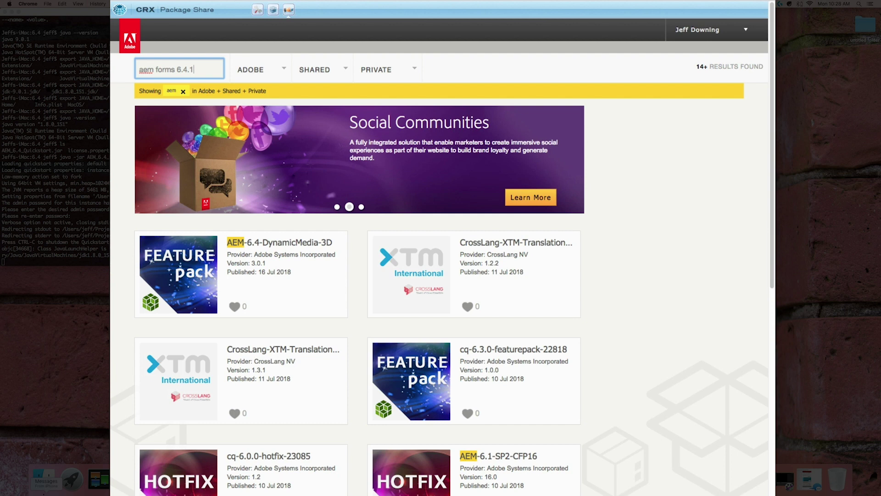
pyautogui.click(757, 95)
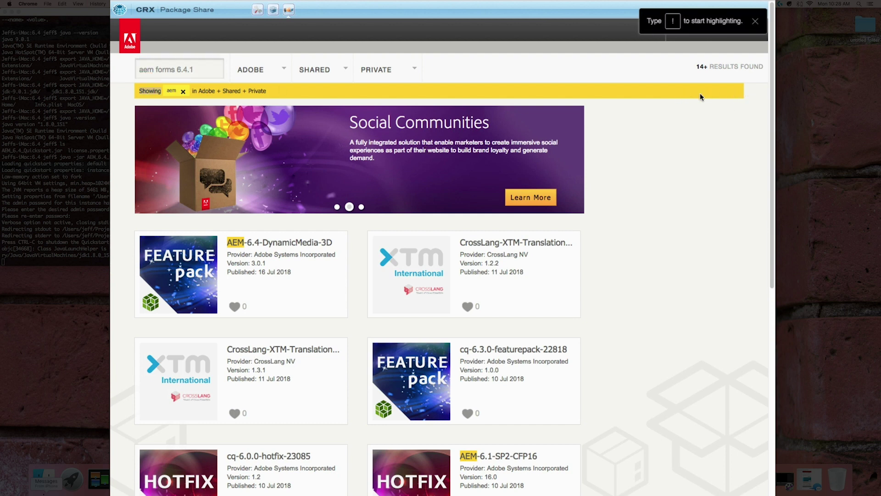
pyautogui.click(749, 21)
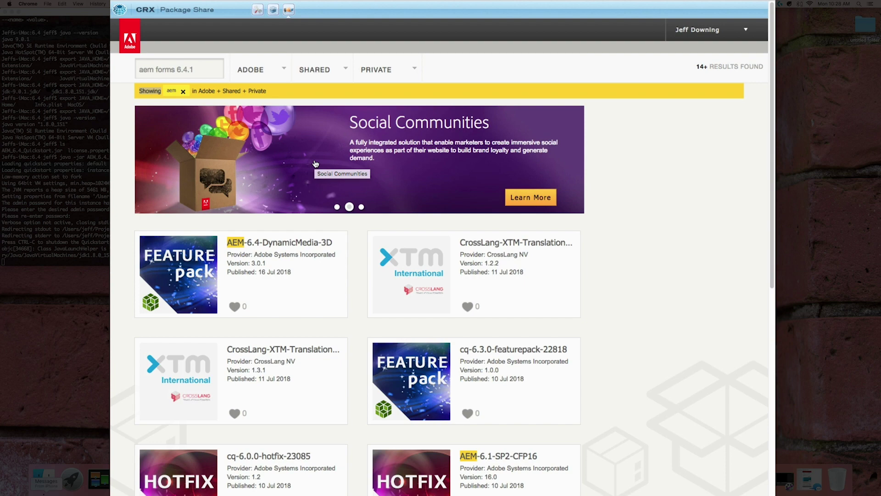
pyautogui.press('super+r')
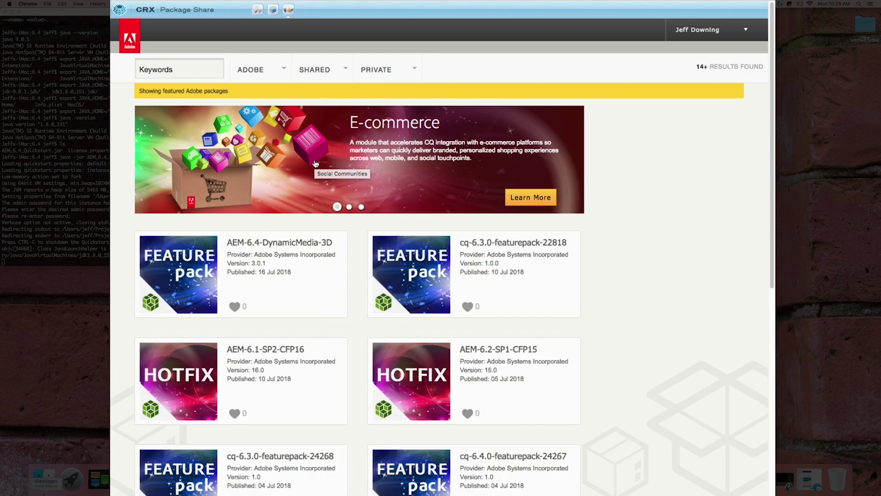
# - Search Package Share for 'aem forms 6.4' matching all words and open AEM-Forms-6.4.1.0-OSX
pyautogui.click(168, 68)
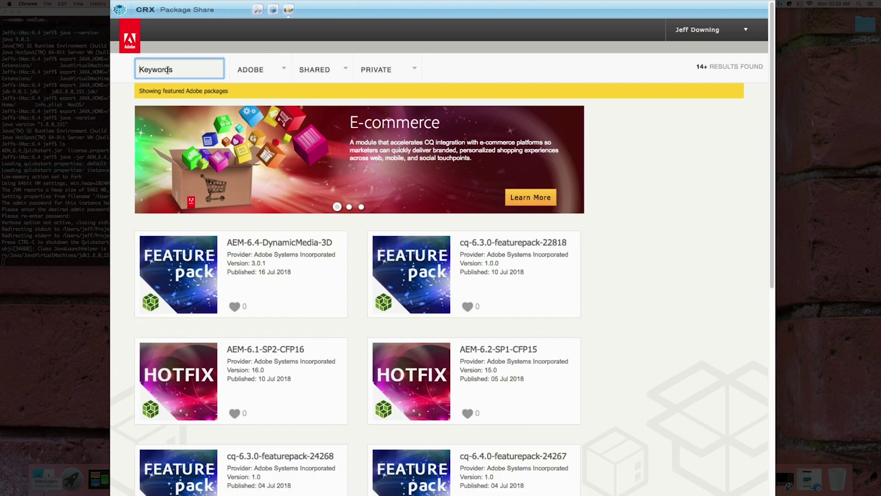
pyautogui.write('aem forms 6.4')
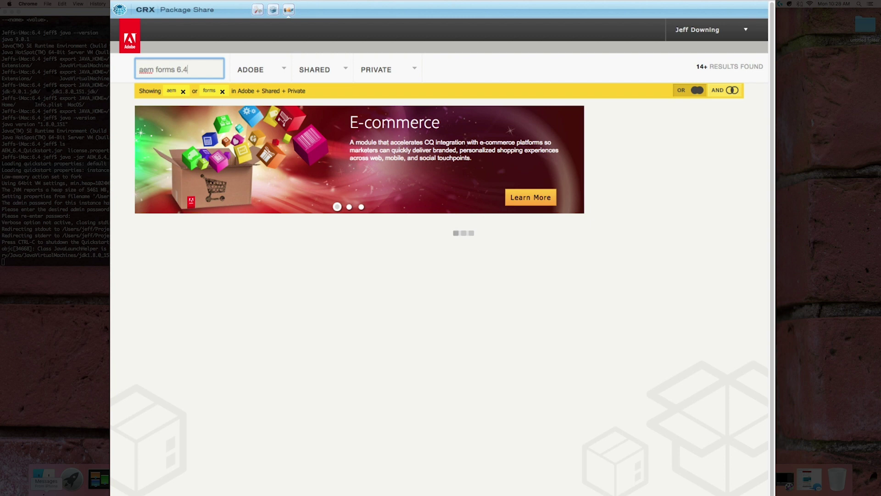
pyautogui.click(729, 92)
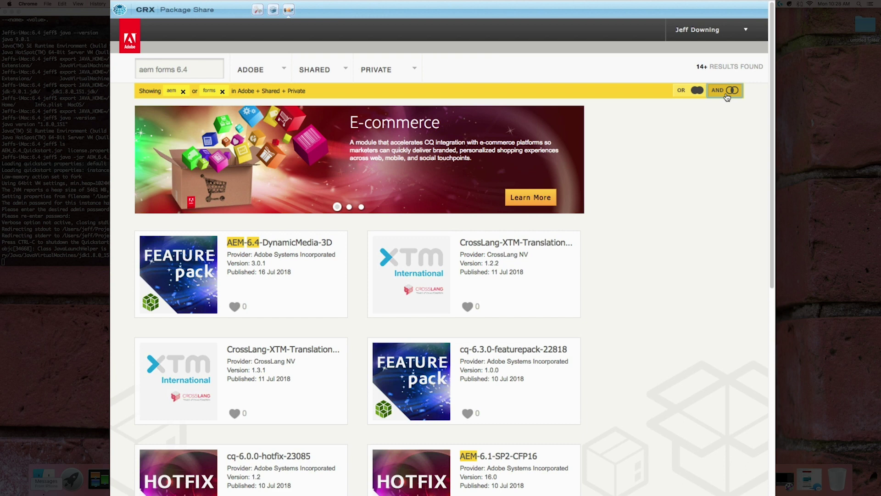
pyautogui.click(727, 95)
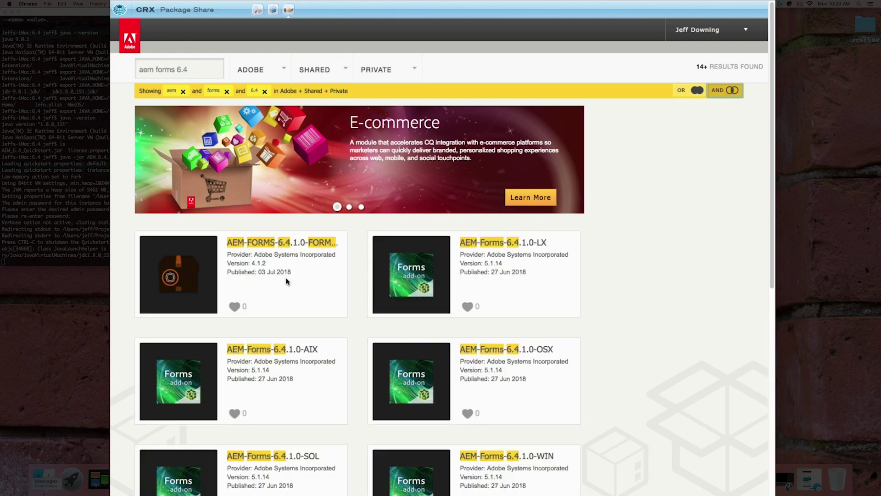
pyautogui.scroll(-1, 292, 281)
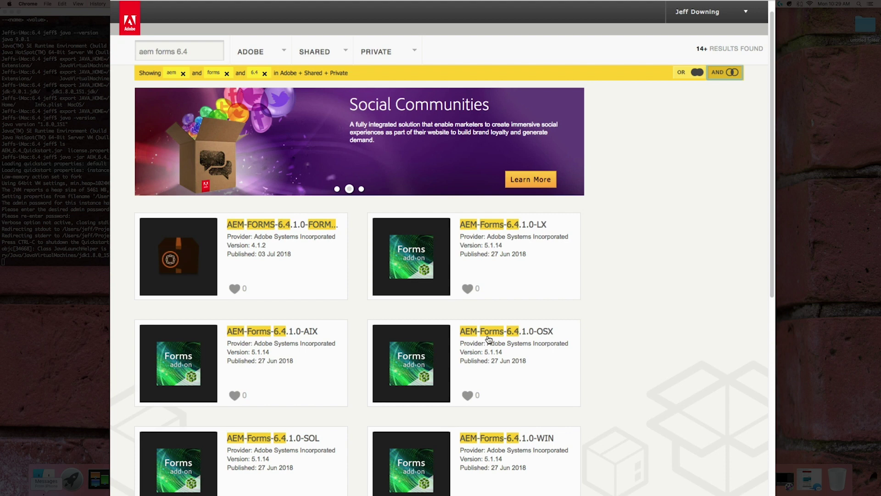
pyautogui.click(529, 337)
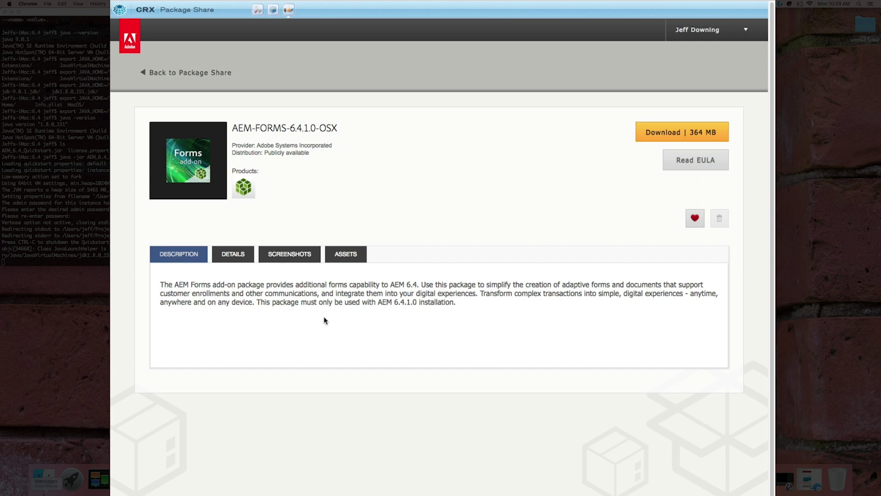
# - Download the AEM-Forms-6.4.1.0-OSX add-on from its Assets tab and return to Package Manager
pyautogui.click(345, 257)
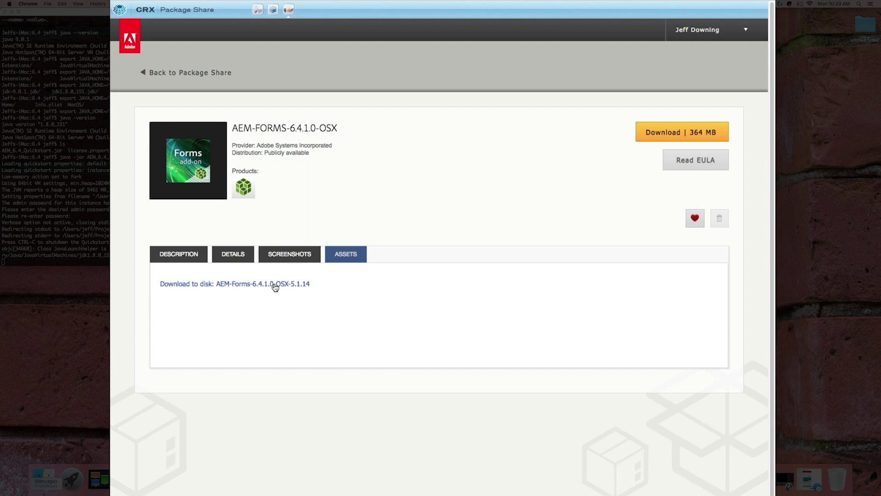
pyautogui.scroll(-1, 275, 287)
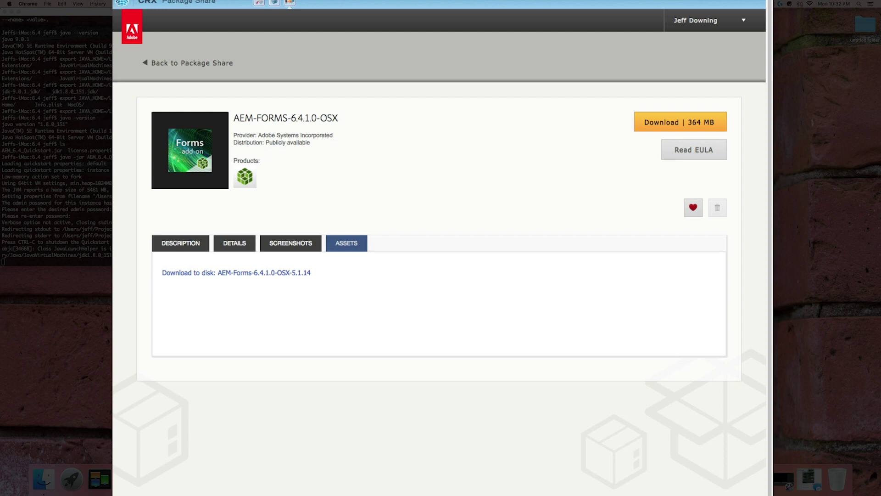
pyautogui.click(276, 3)
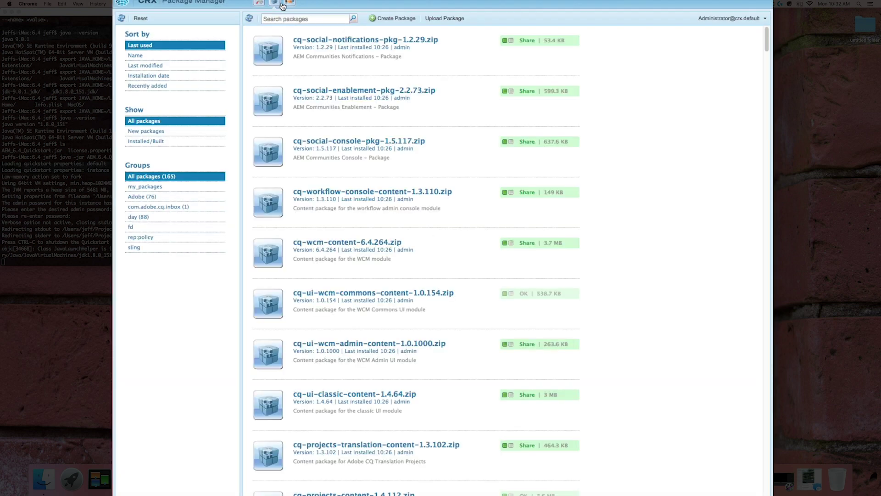
# - Upload the AEM-Forms OSX zip from Downloads as adobe-aemfd-osx-pkg-5.1.14.zip
pyautogui.click(445, 18)
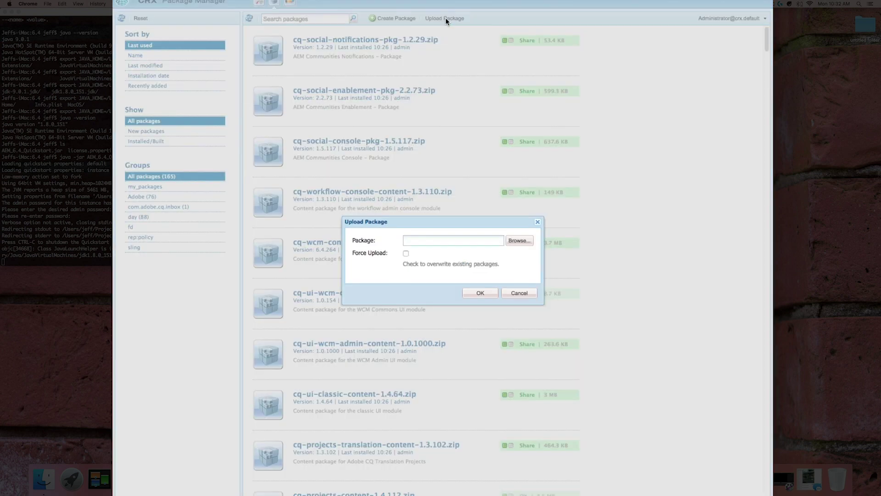
pyautogui.click(519, 240)
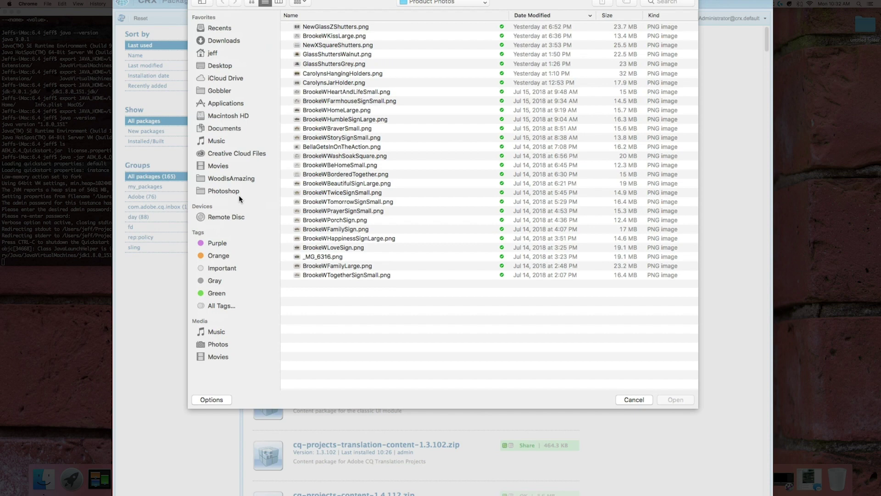
pyautogui.click(213, 42)
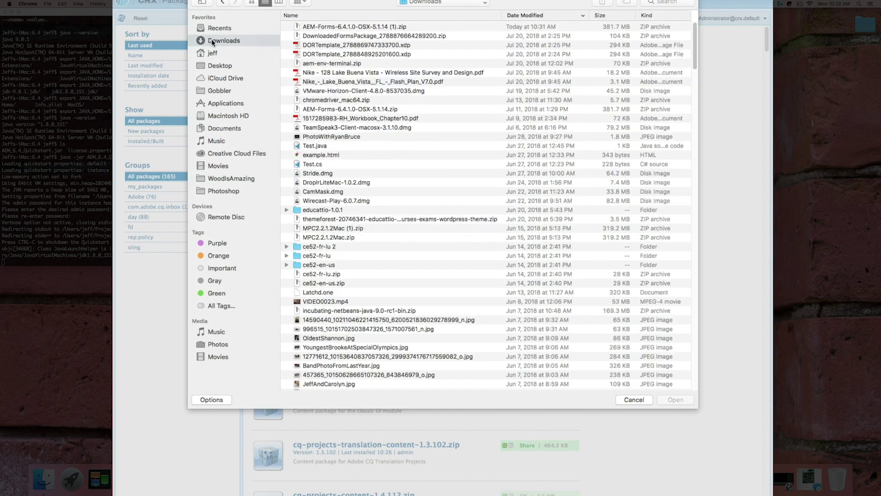
pyautogui.doubleClick(351, 27)
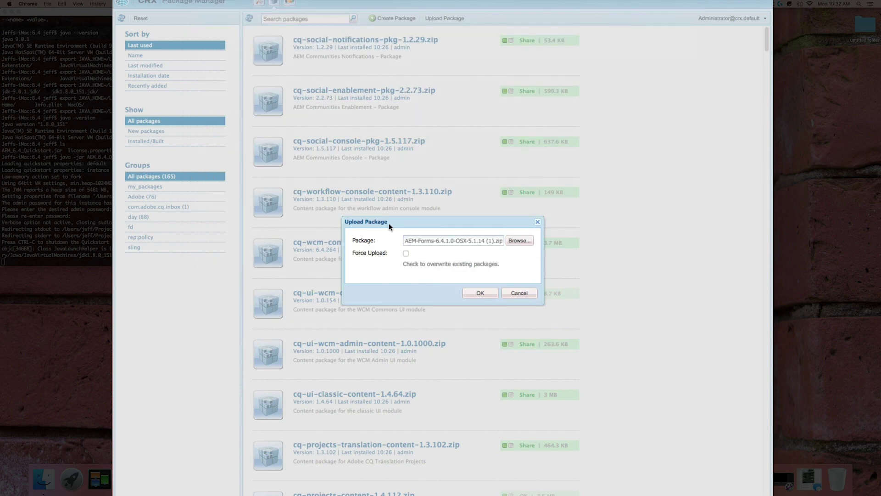
pyautogui.click(480, 293)
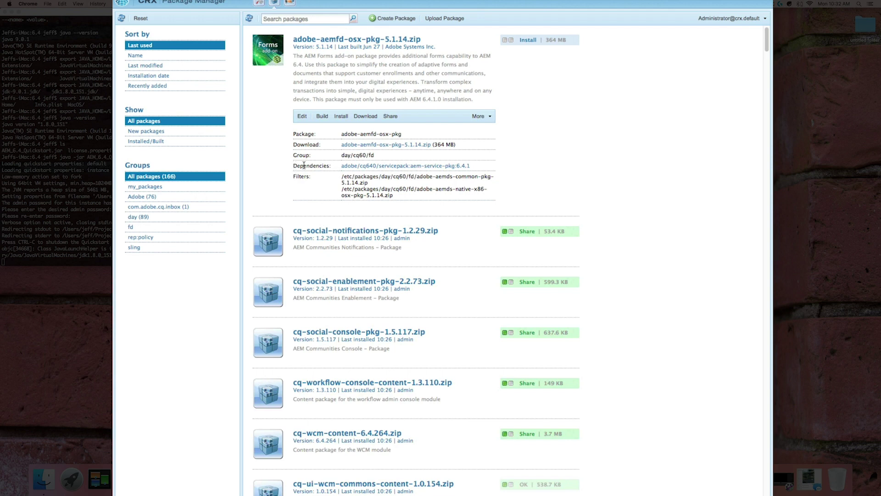
pyautogui.moveTo(294, 166); pyautogui.dragTo(337, 167)
pyautogui.click(337, 164)
# - Install the adobe-aemfd-osx-pkg-5.1.14.zip Forms add-on package and confirm
pyautogui.click(341, 116)
pyautogui.click(524, 369)
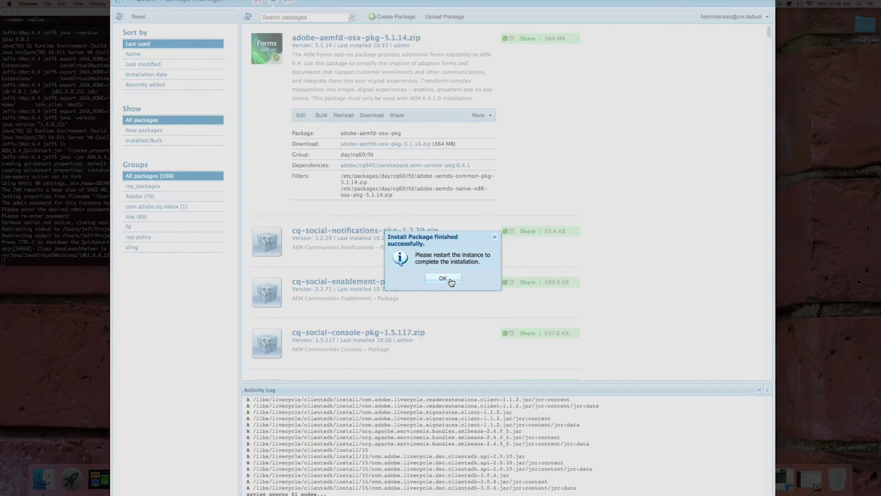
# - Acknowledge the finished install and, in a new terminal tab, go to Projects/AEM/6.4/crx-quickstart
pyautogui.click(442, 267)
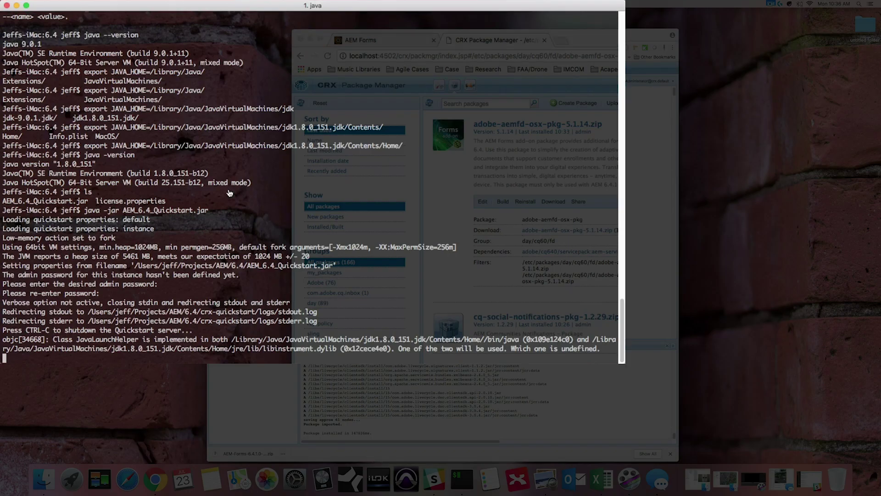
pyautogui.press('super+t')
pyautogui.write('cd')
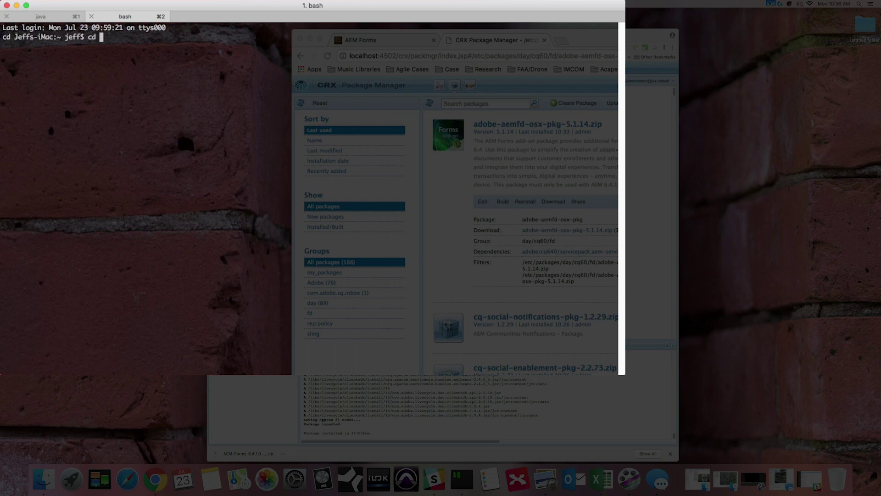
pyautogui.moveTo(295, 6); pyautogui.dragTo(393, 74)
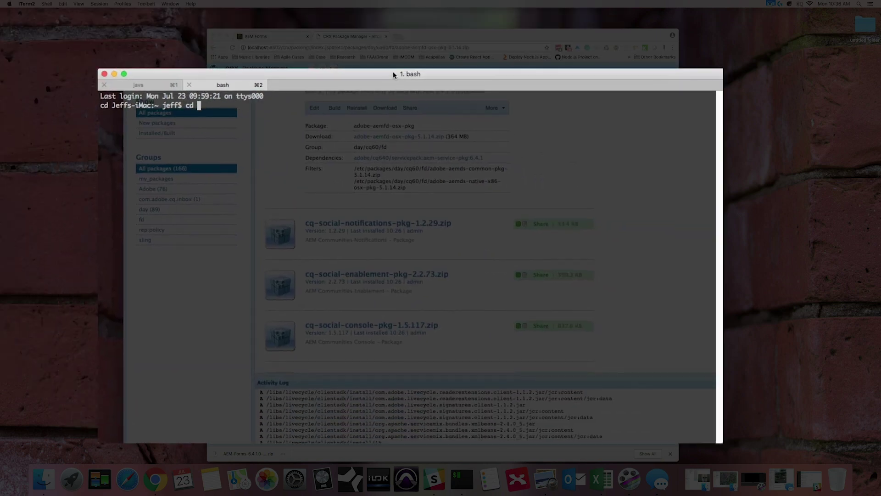
pyautogui.write('Pr')
pyautogui.press('Tab')
pyautogui.write('AEM/6.4/')
pyautogui.press('Return')
pyautogui.write('ls')
pyautogui.press('Return')
pyautogui.write('cd ct')
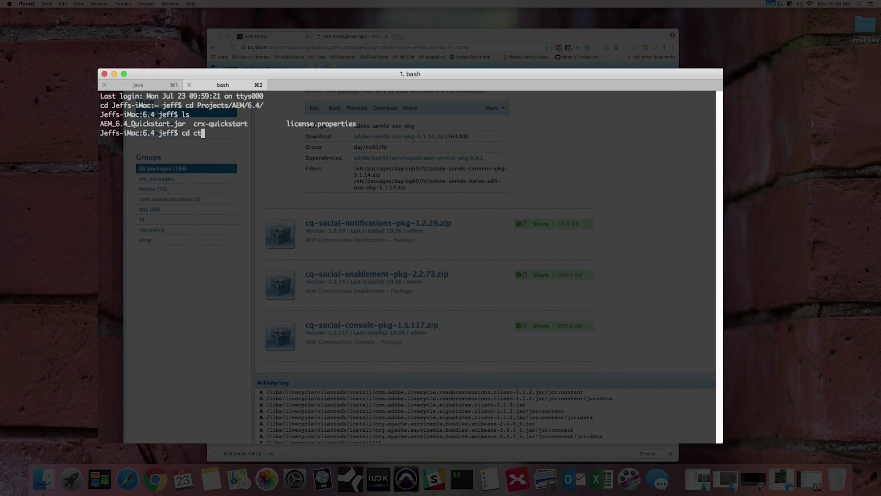
pyautogui.press('Tab')
pyautogui.press('Return')
pyautogui.write('ls')
pyautogui.press('Return')
# - Enter the logs folder and follow error.log with tail -f
pyautogui.write('cd ')
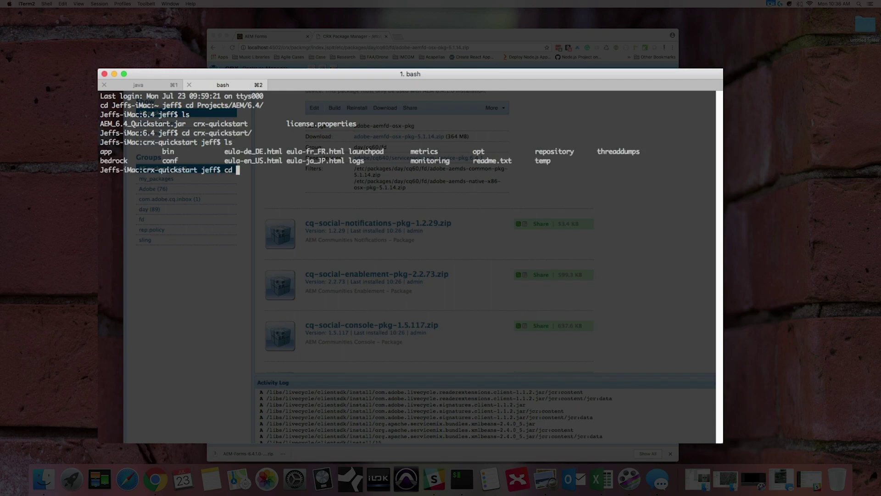
pyautogui.write('lo')
pyautogui.press('Tab')
pyautogui.press('Return')
pyautogui.write('ls')
pyautogui.press('Return')
pyautogui.write('tail ')
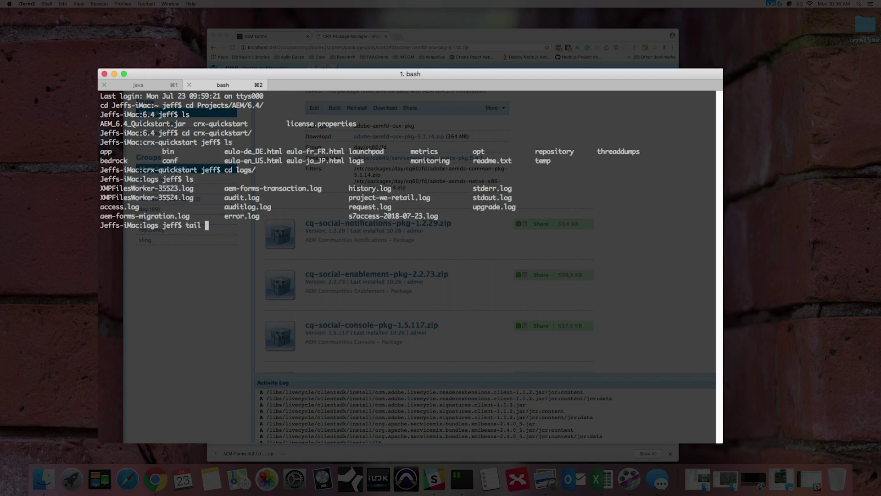
pyautogui.write('-f error.log')
pyautogui.press('Return')
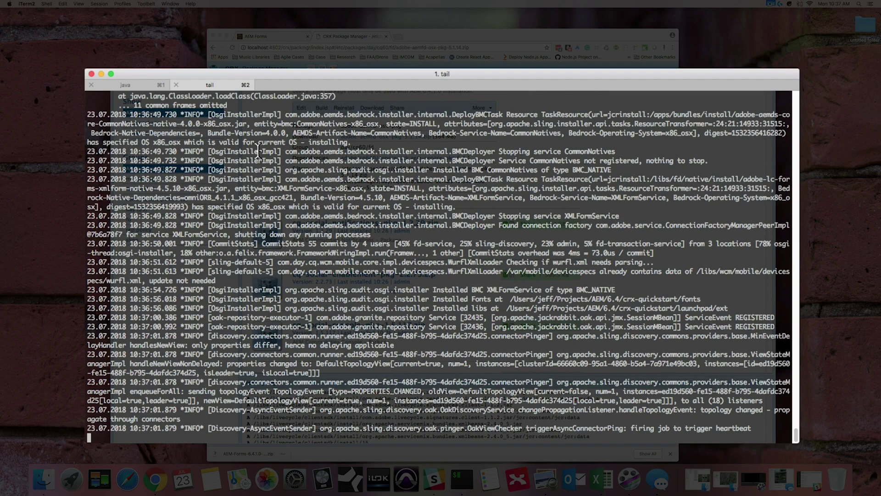
pyautogui.moveTo(403, 74); pyautogui.dragTo(320, 14)
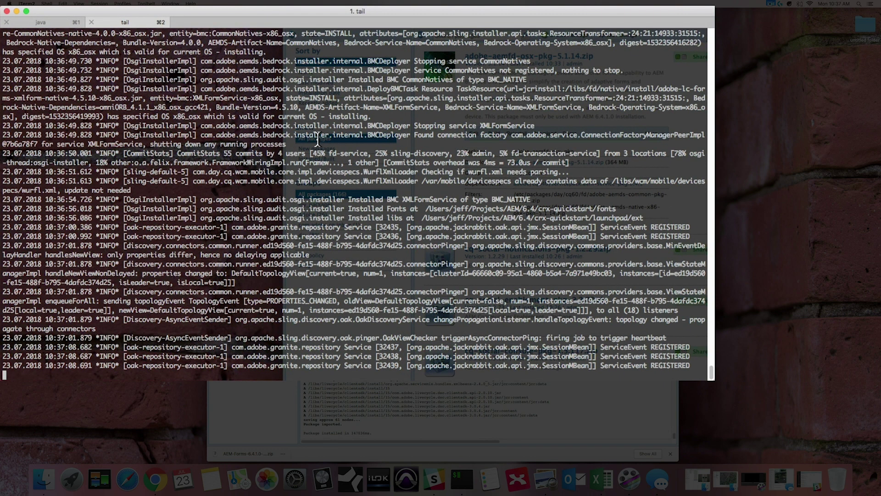
# - Stop the running AEM Quickstart server with Ctrl+C and check the live log
pyautogui.click(51, 23)
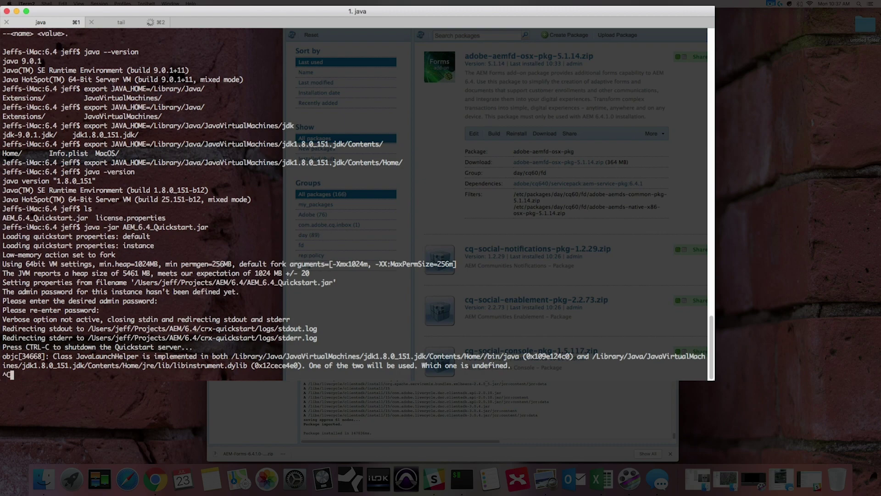
pyautogui.hotkey('ctrl', 'c')
pyautogui.click(103, 24)
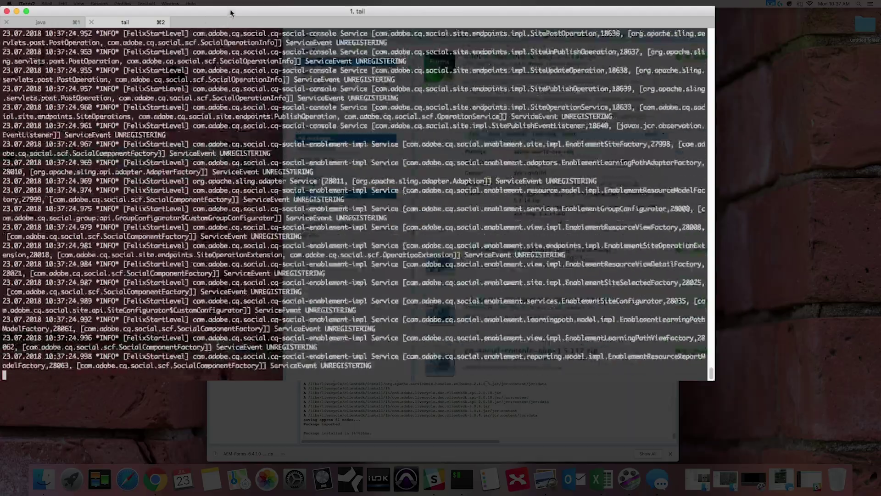
pyautogui.moveTo(231, 12); pyautogui.dragTo(231, 6)
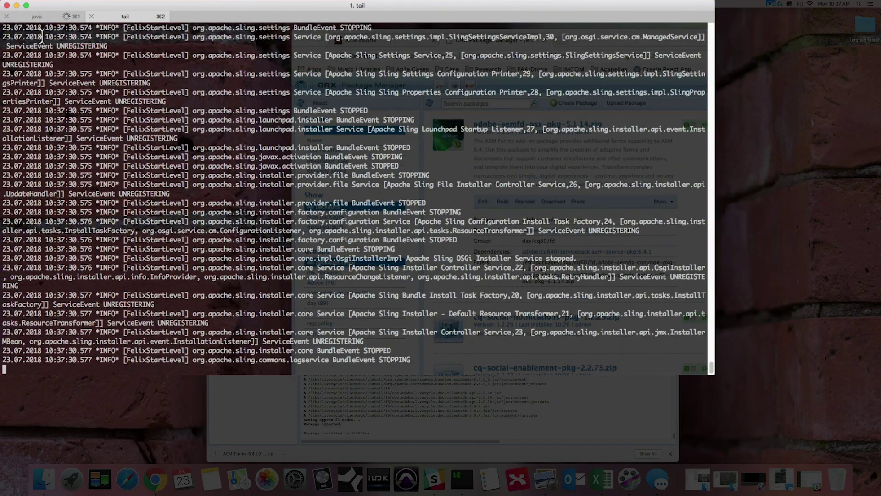
# - In the server's shell, change into the crx-quickstart folder
pyautogui.click(44, 18)
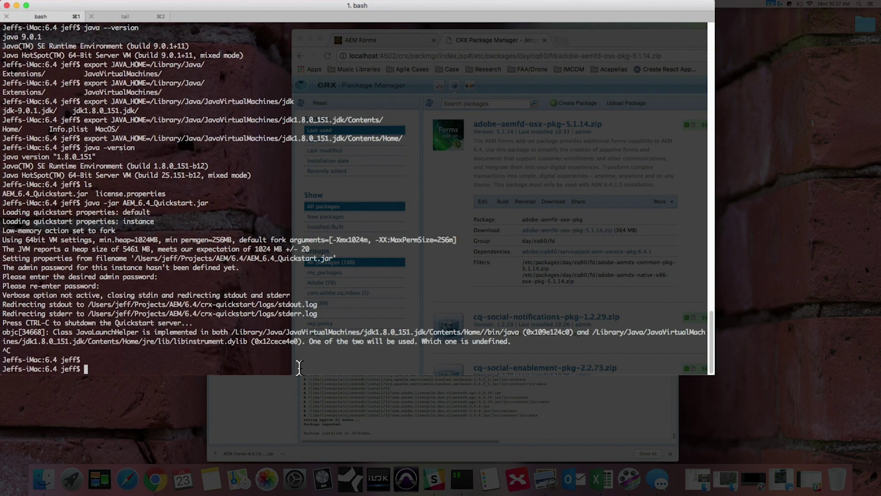
pyautogui.write('ced')
pyautogui.press('BackSpace')
pyautogui.press('BackSpace')
pyautogui.write('ls')
pyautogui.press('Return')
pyautogui.write('cd ')
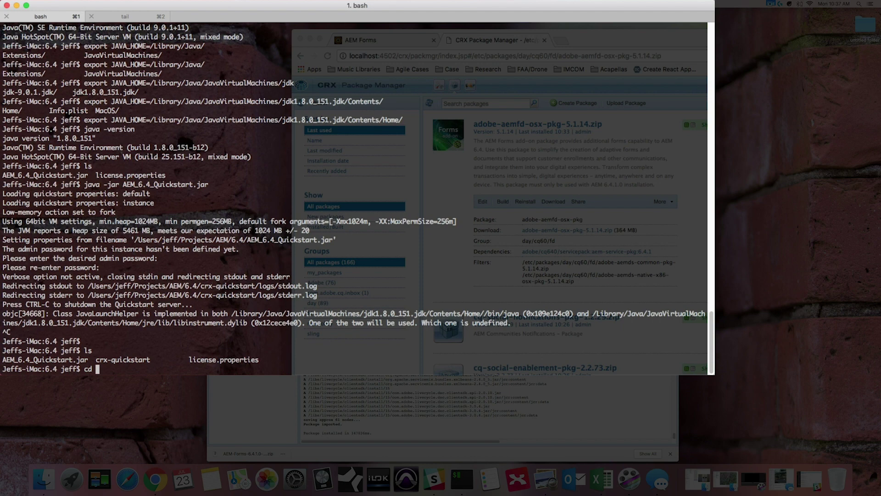
pyautogui.write('cr')
pyautogui.press('Tab')
pyautogui.press('Up')
pyautogui.press('Up')
pyautogui.press('Down')
pyautogui.press('BackSpace')
pyautogui.press('BackSpace')
pyautogui.write('cd crx')
pyautogui.press('Tab')
pyautogui.press('Return')
pyautogui.write('ls')
pyautogui.press('Return')
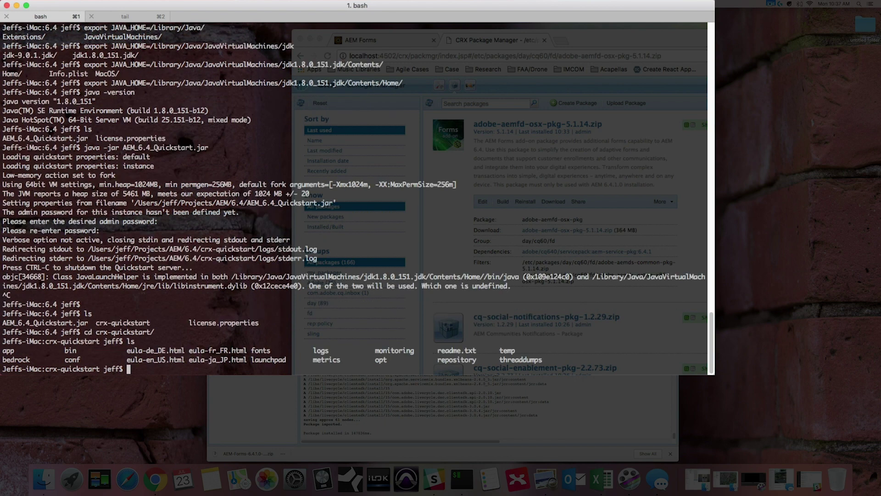
# - Relaunch AEM with bin/start and watch the startup in the log
pyautogui.write('bin/start')
pyautogui.press('Return')
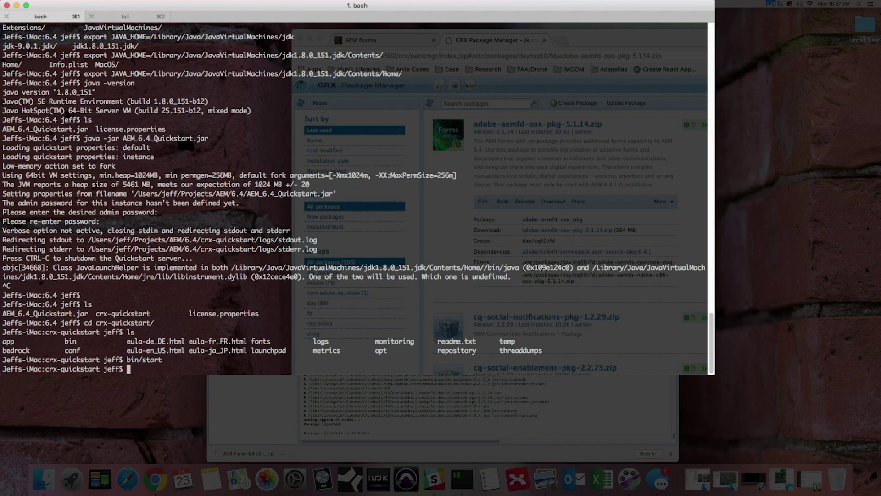
pyautogui.click(118, 19)
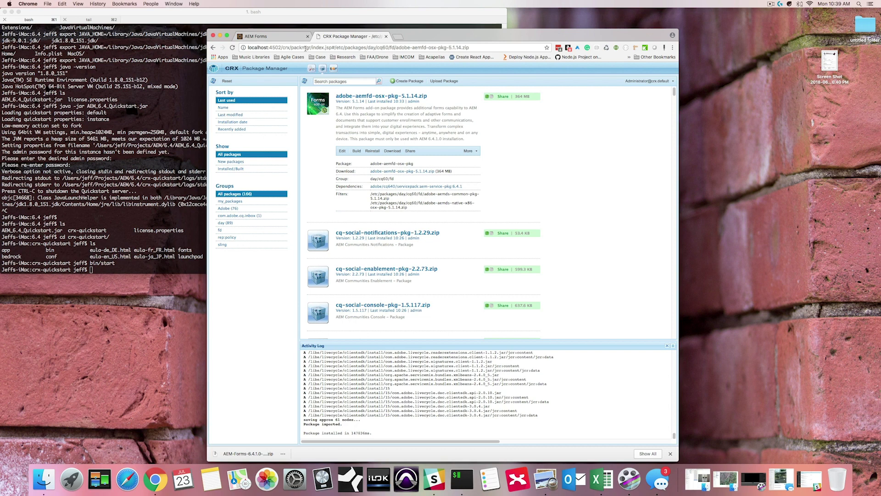
# - On the AEM Forms page, navigate to Forms > Forms & Documents, now listing three folders
pyautogui.click(268, 37)
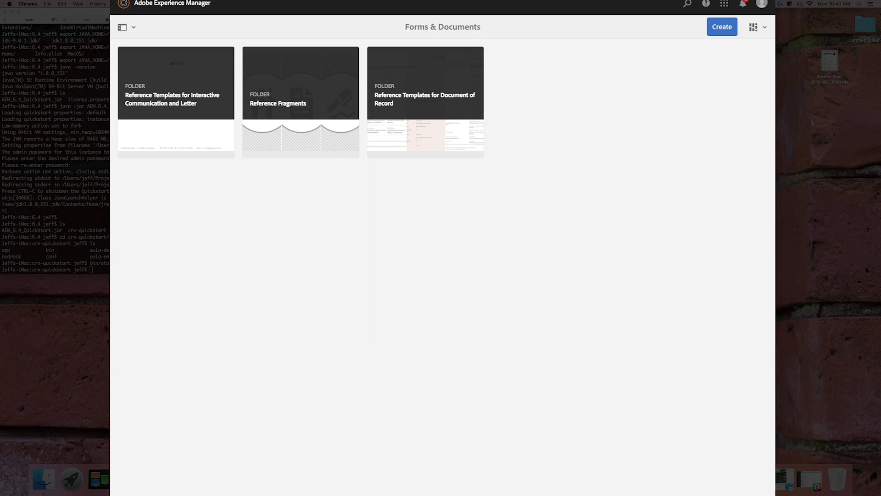
pyautogui.click(196, 5)
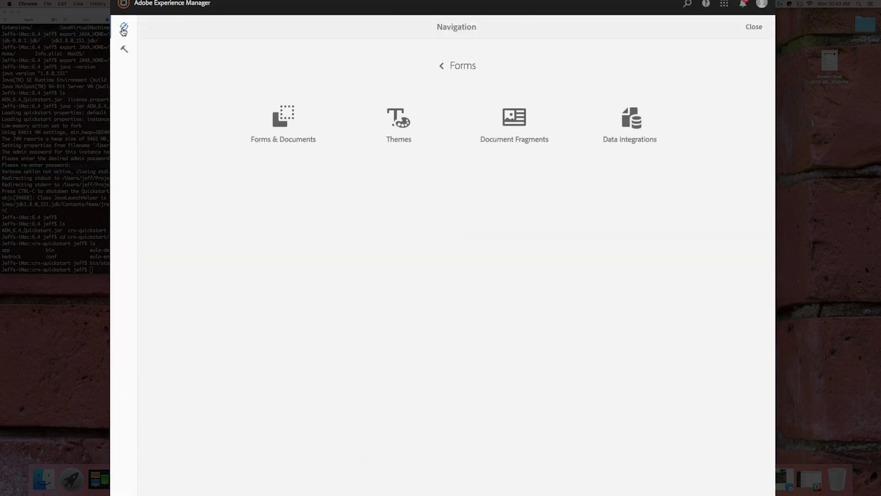
pyautogui.click(455, 66)
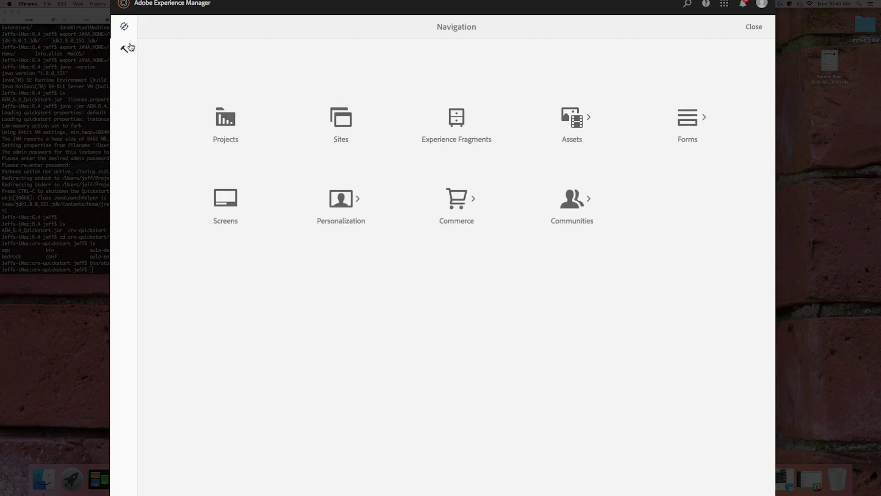
pyautogui.click(693, 120)
pyautogui.click(282, 123)
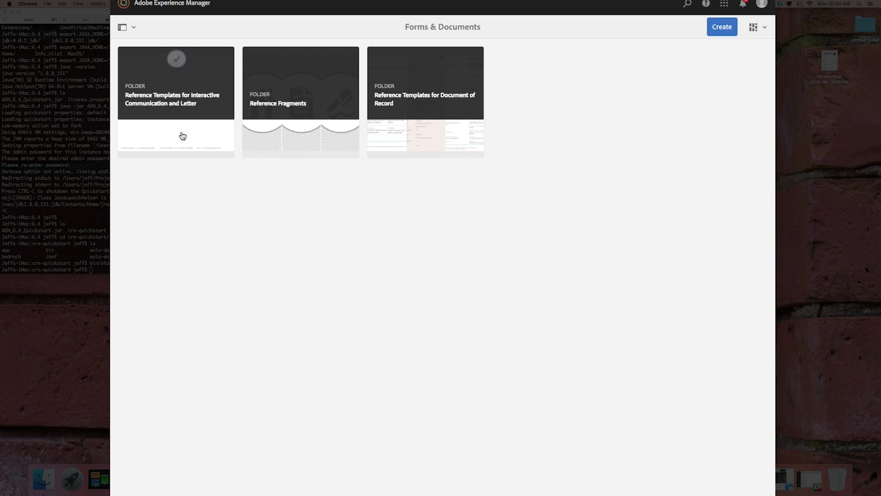
pyautogui.click(301, 60)
pyautogui.moveTo(206, 137)
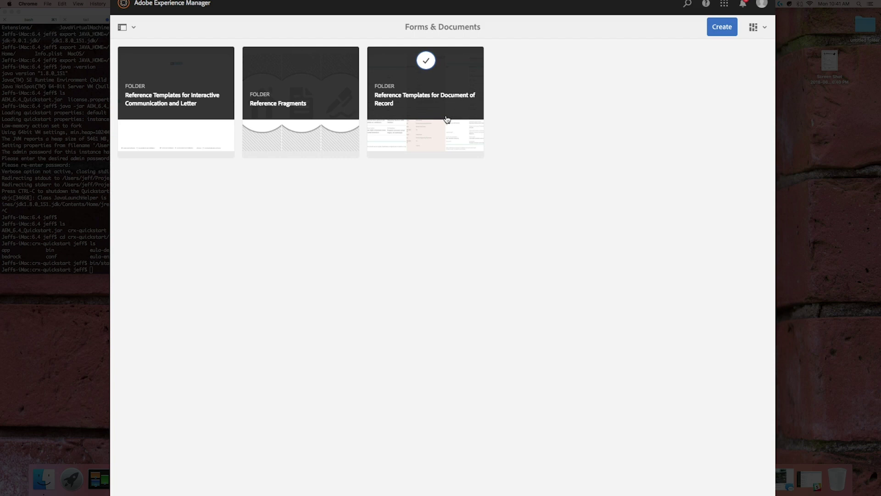
# - Create a new Adaptive Form from the Create menu using the Blank template
pyautogui.click(727, 30)
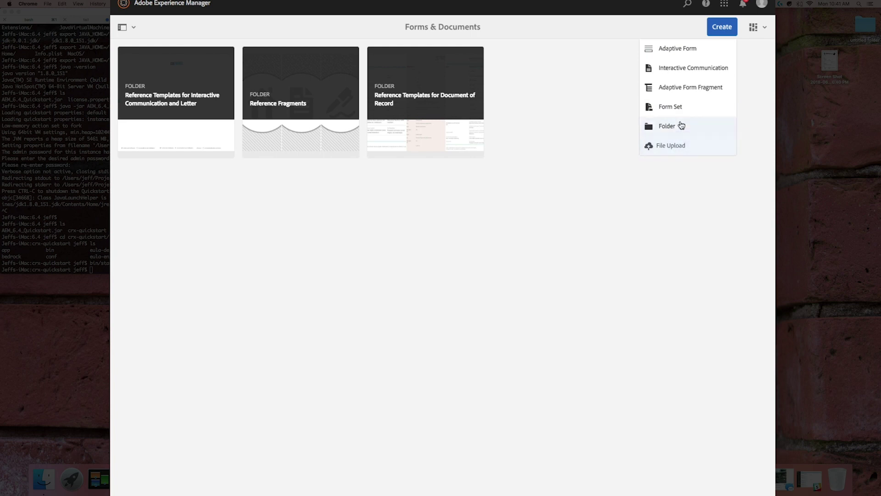
pyautogui.click(679, 51)
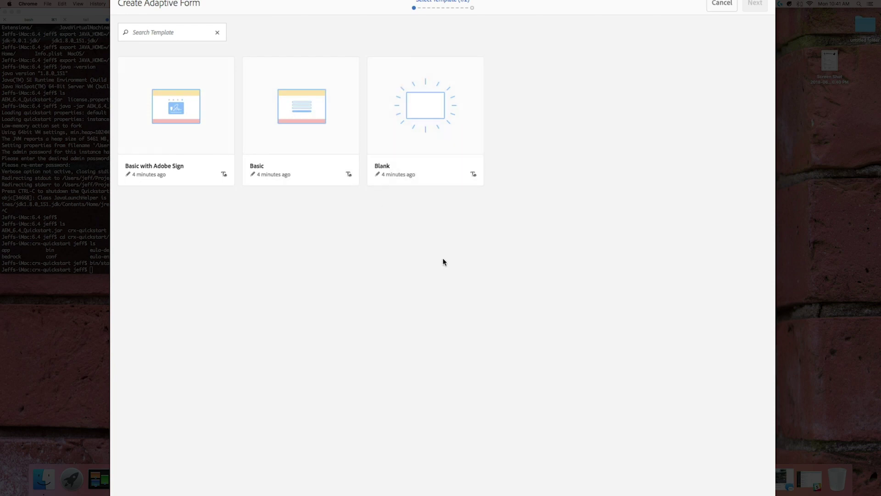
pyautogui.click(426, 138)
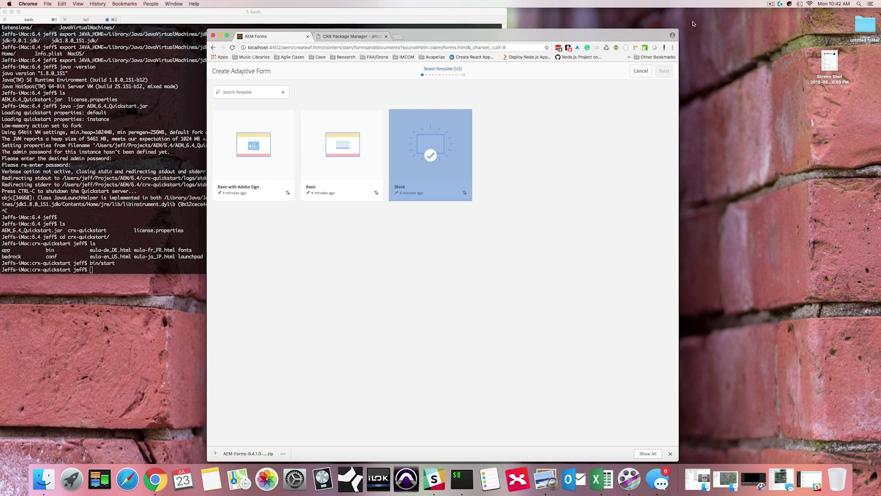
pyautogui.moveTo(478, 36); pyautogui.dragTo(486, 29)
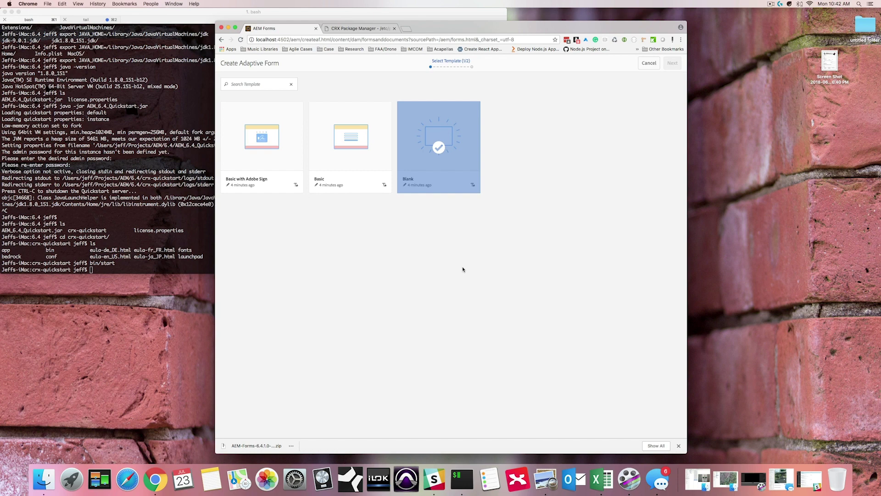
# - Preview the elondocs DVD order form PDF to see where it could be improved
pyautogui.moveTo(834, 56); pyautogui.dragTo(557, 151)
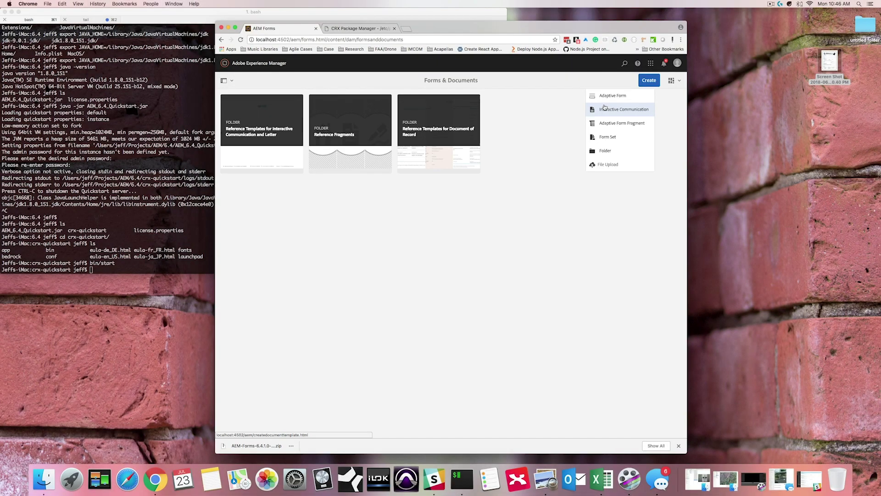
# - Dismiss the Create dropdown so the three reference folders show in Forms & Documents
pyautogui.click(481, 243)
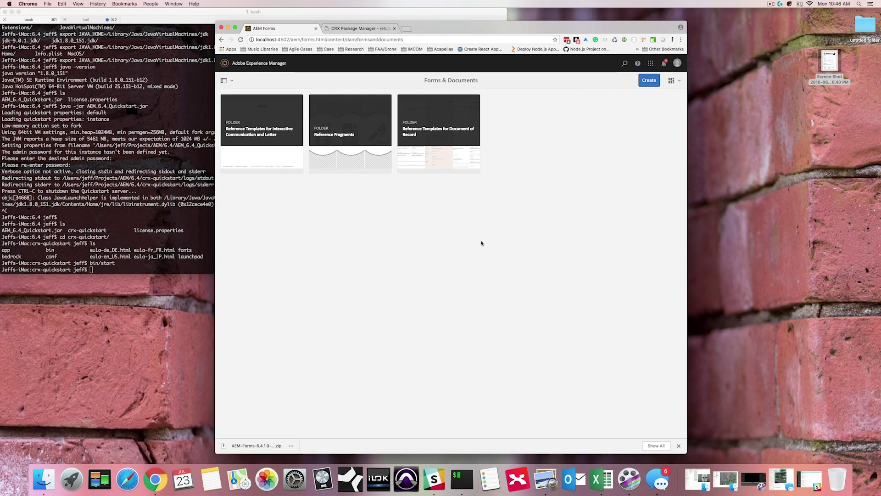